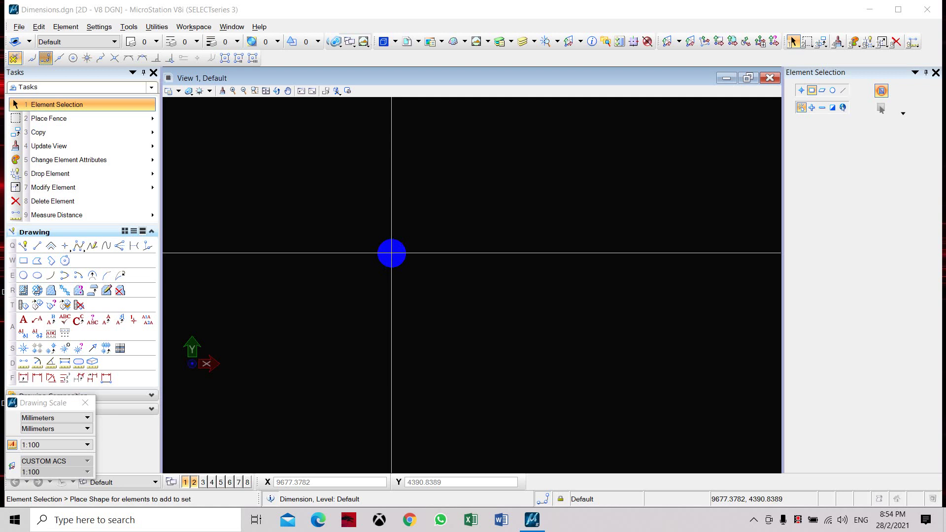
Confirm Millimeters as the master unit in the design file working-unit settings.
left_click(100, 28)
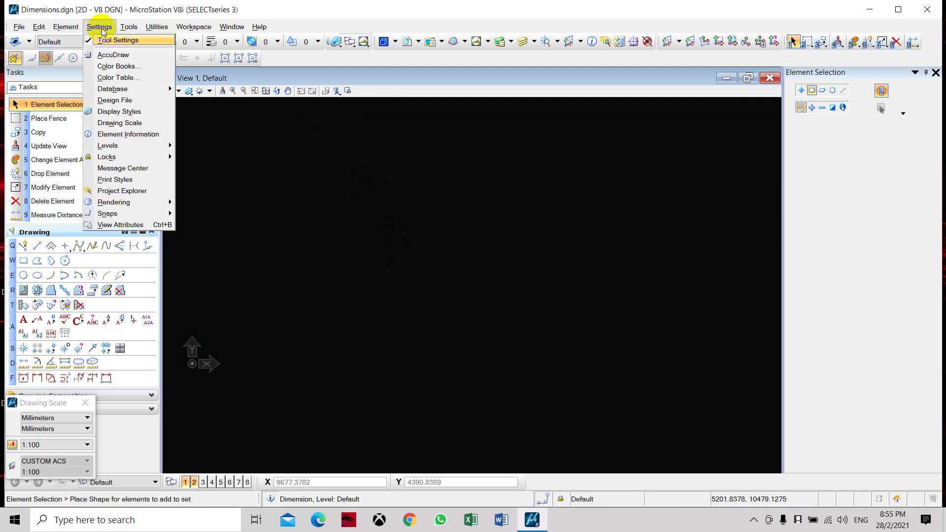
left_click(122, 101)
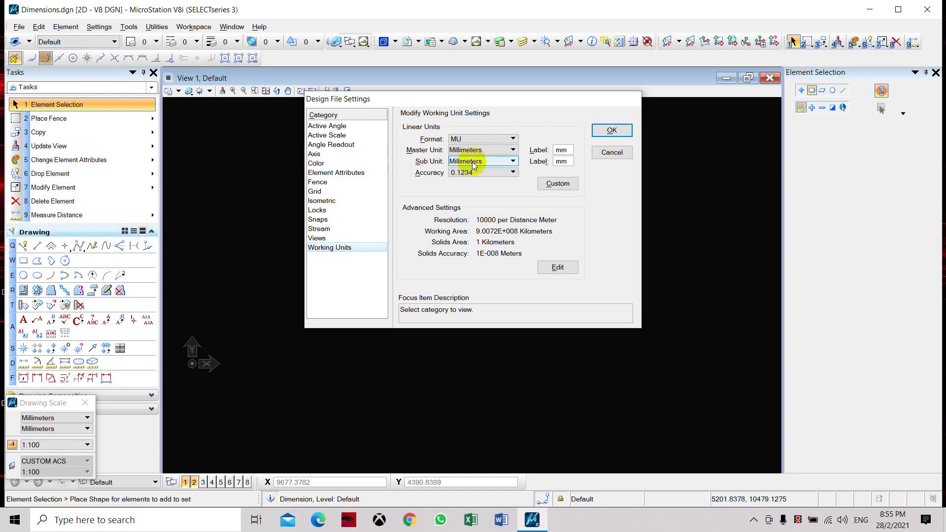
left_click(489, 154)
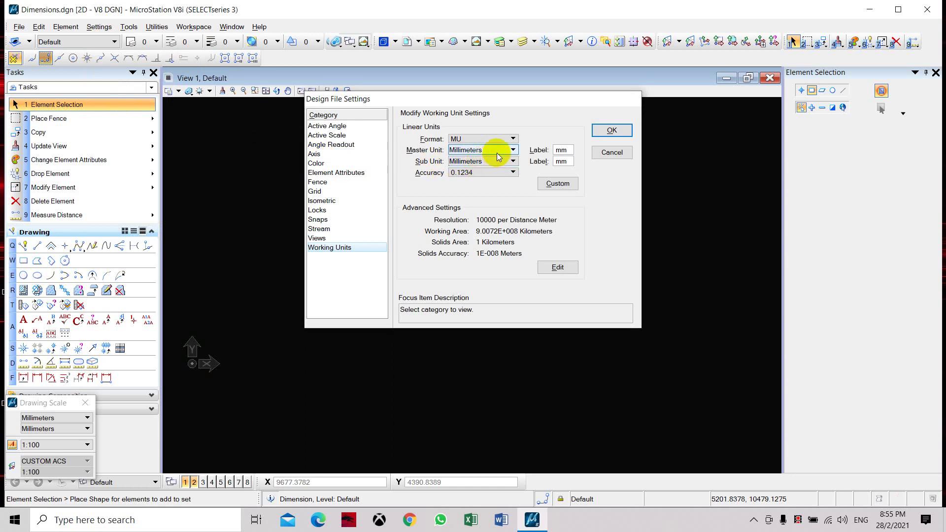
left_click(498, 156)
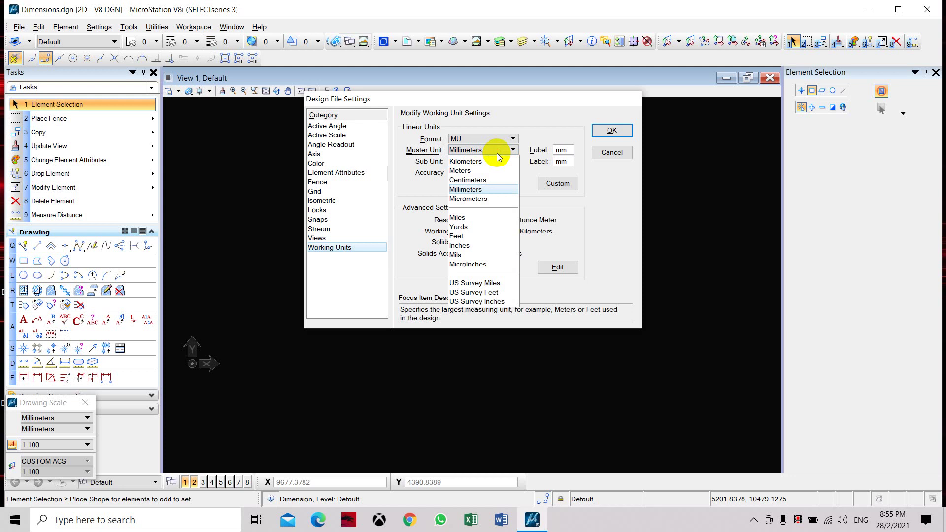
left_click(498, 156)
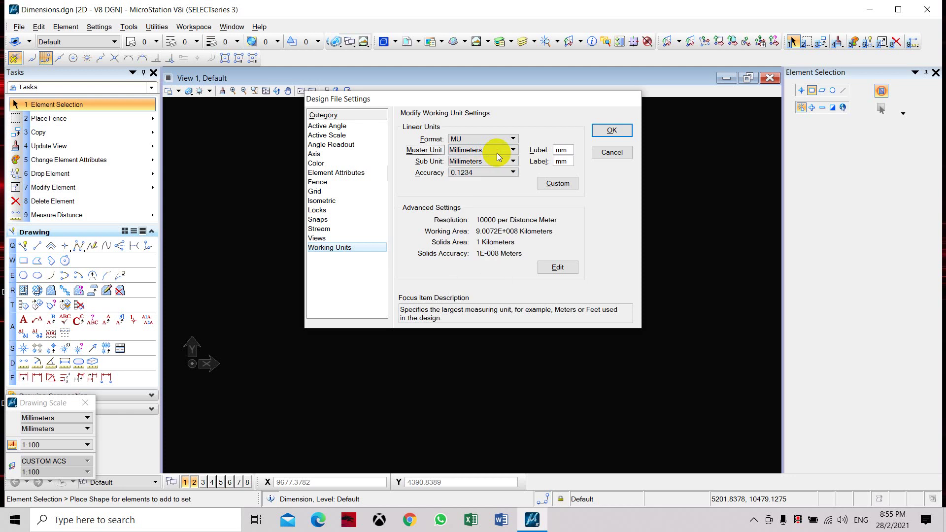
left_click(497, 156)
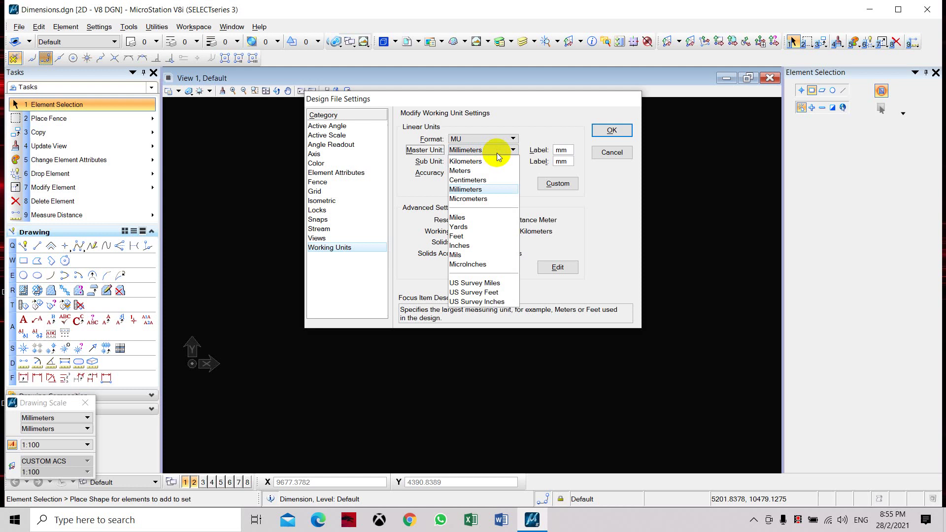
left_click(498, 156)
left_click(498, 156)
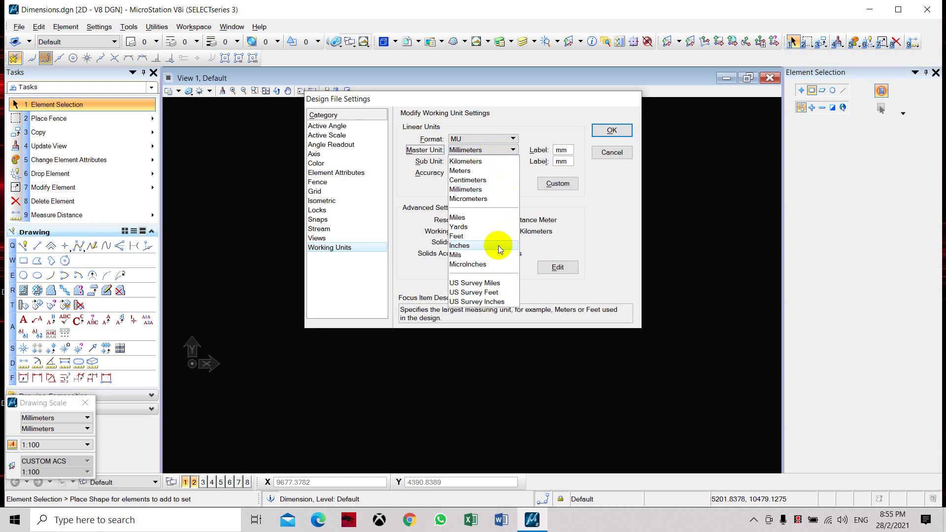
left_click(611, 131)
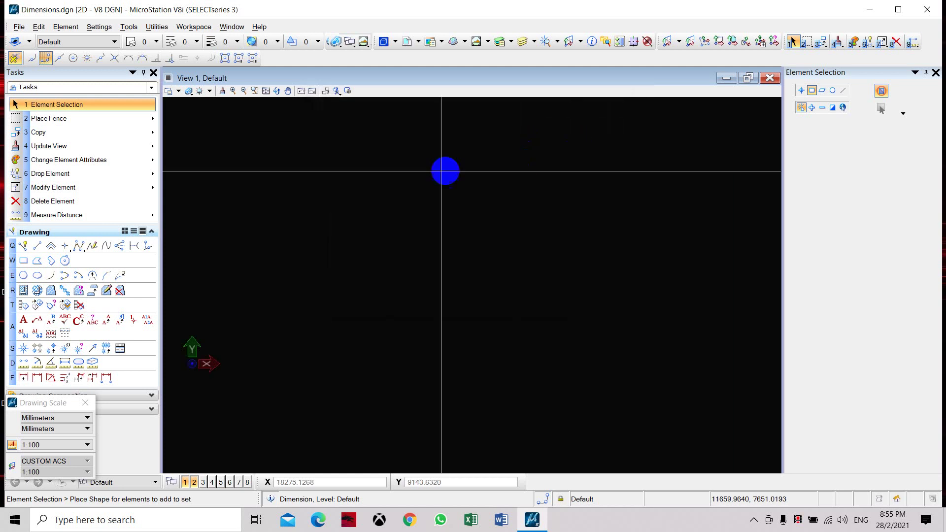
Draw a 20000 × 10000 mm block using Place Block and AccuDraw X/Y values.
middle_click_drag(329, 257, 298, 270)
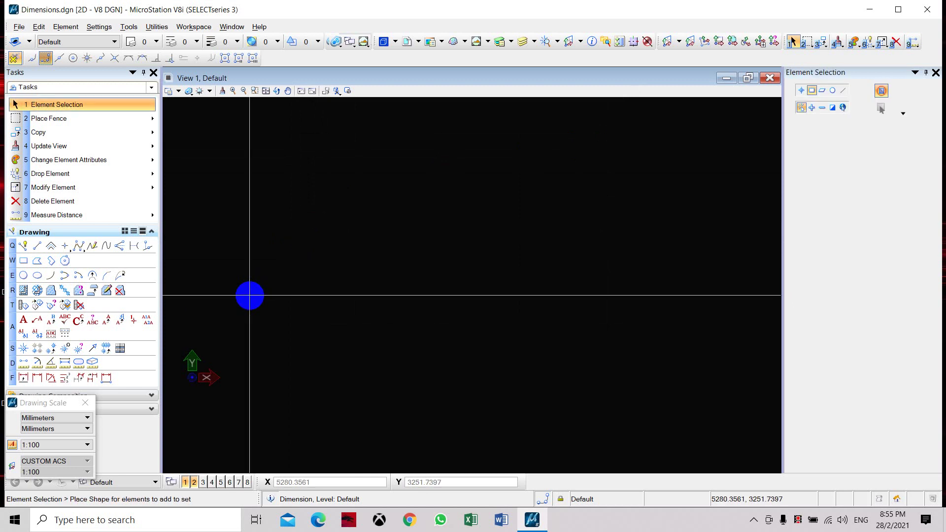
left_click(25, 261)
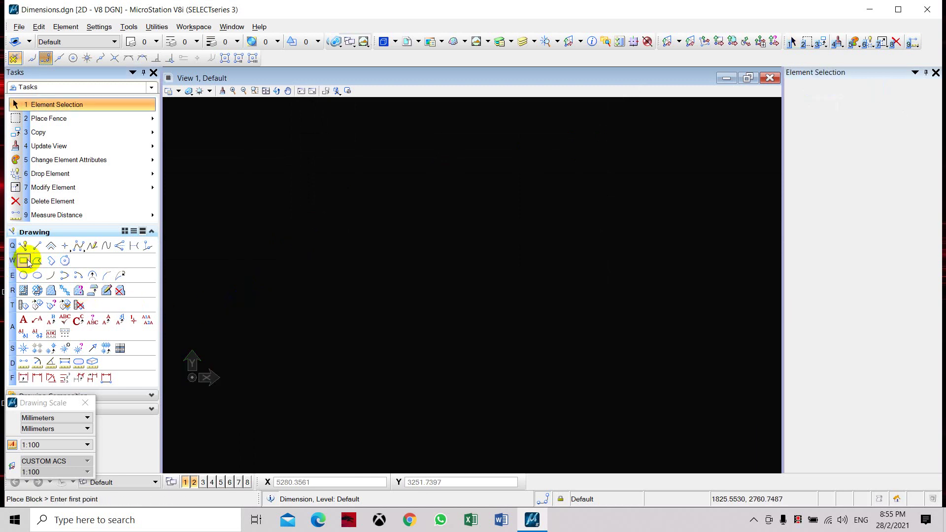
left_click(339, 322)
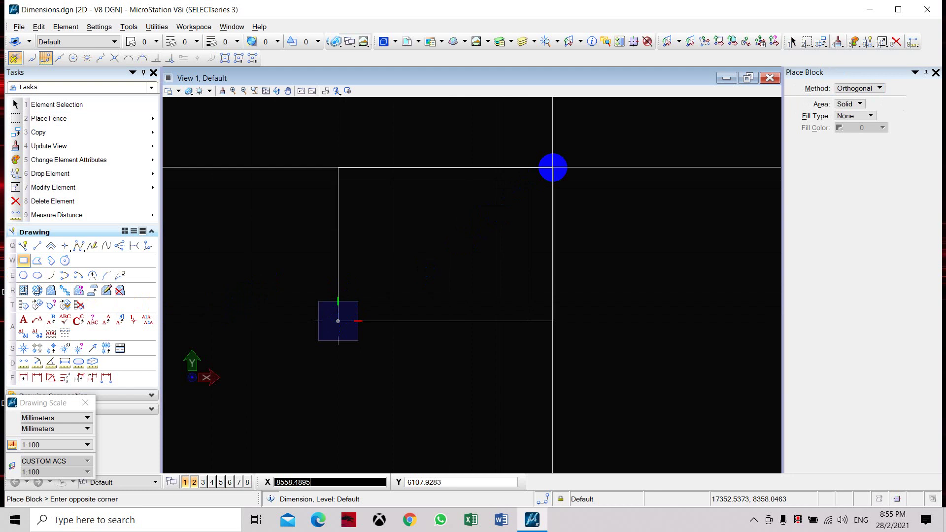
type("20000")
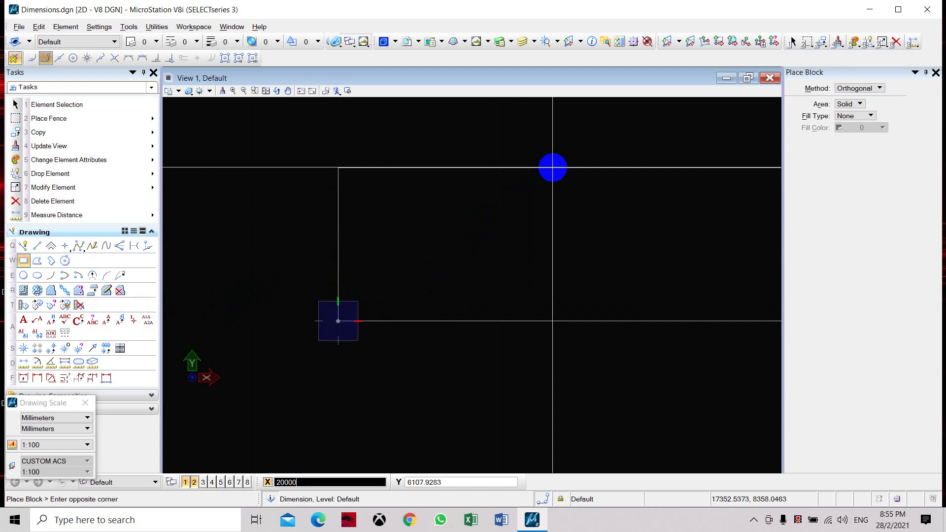
key("Tab")
type("10000")
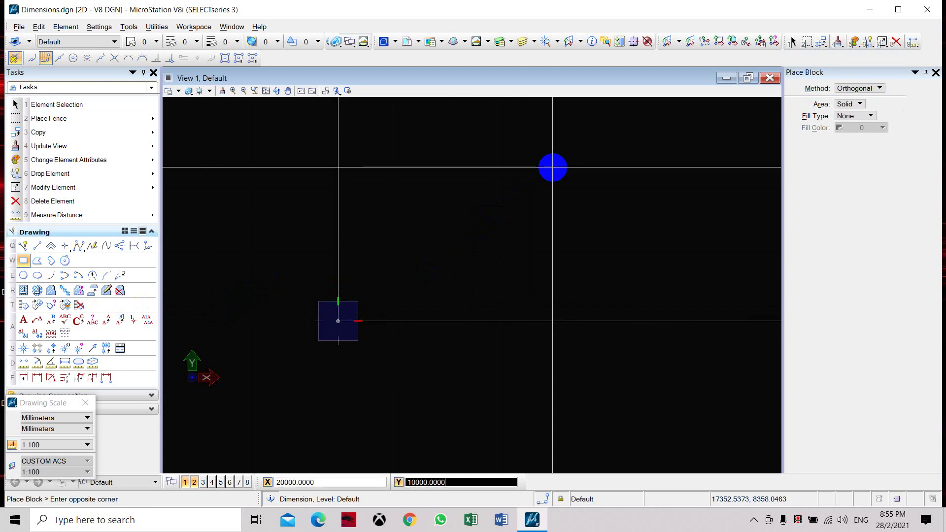
left_click(264, 93)
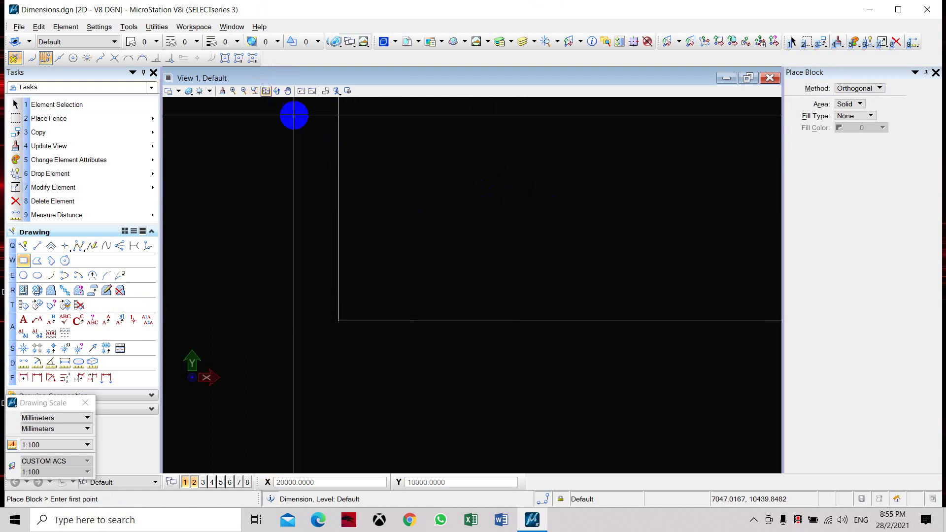
Fit, zoom and pan the view so the 20000 × 10000 rectangle sits centred.
left_click(265, 92)
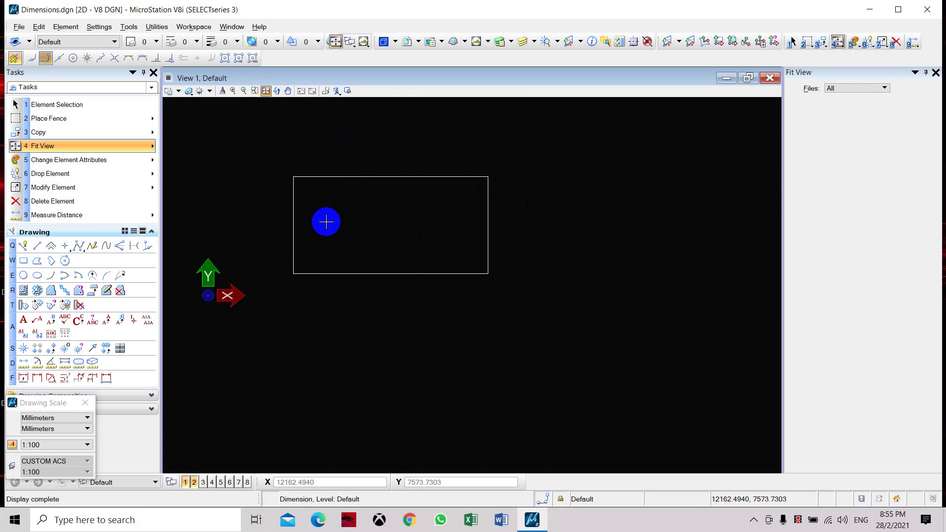
scroll(326, 222, "up", 2)
middle_click_drag(317, 211, 290, 258)
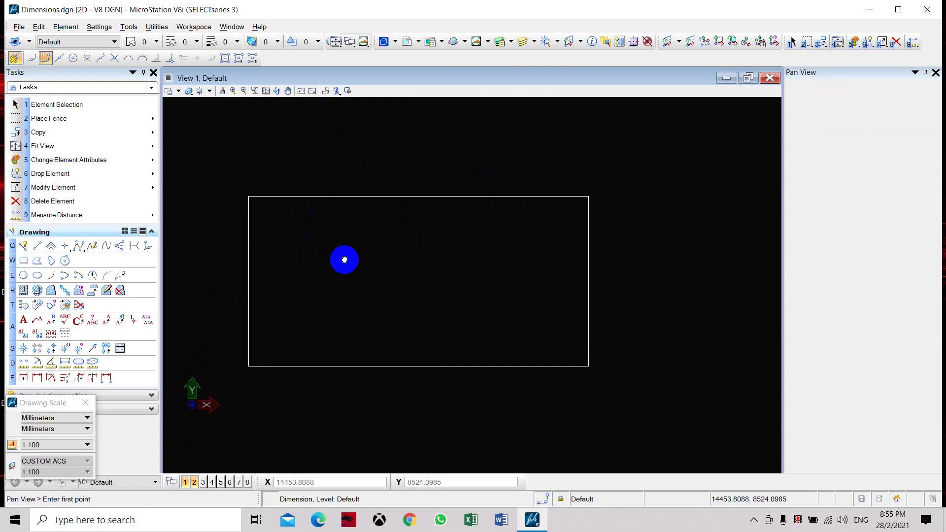
left_click_drag(345, 260, 349, 254)
right_click(348, 254)
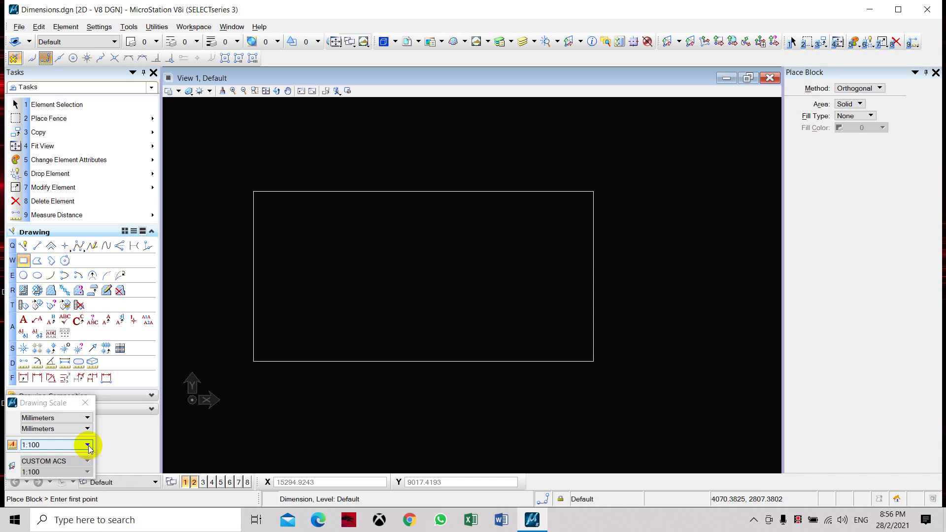
Close Drawing Scale, select Dimension Element, and open the Dim 2.5mm style settings.
left_click(85, 402)
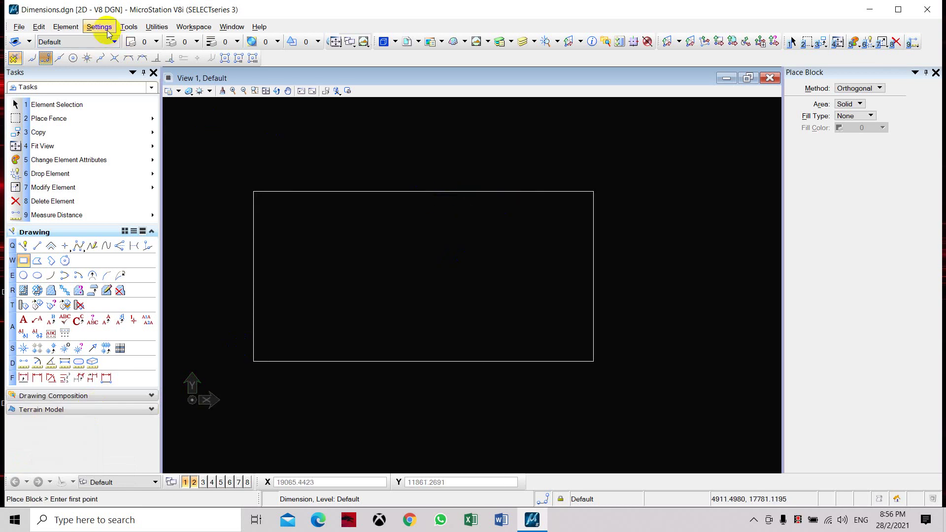
left_click(24, 378)
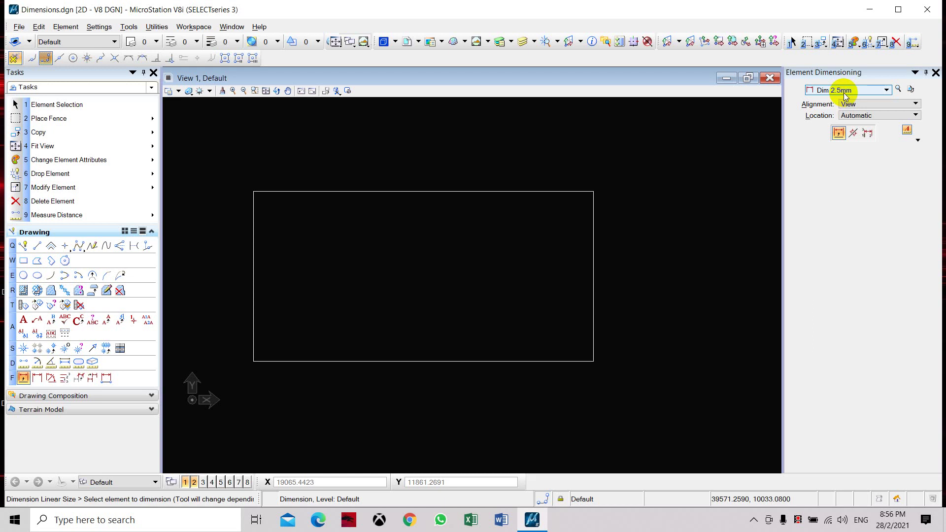
left_click(900, 89)
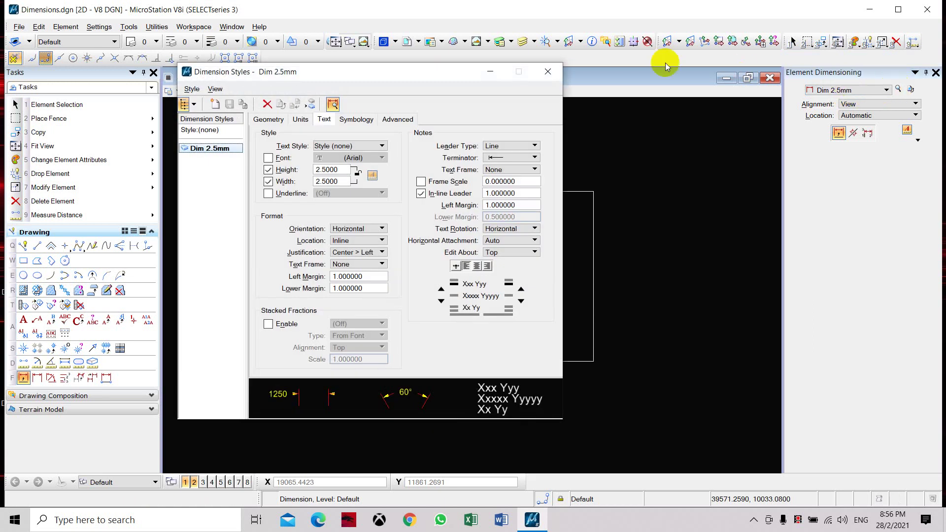
Add a new dimension style named 'Dim 3.0mm' and view its Geometry settings.
left_click_drag(425, 71, 469, 74)
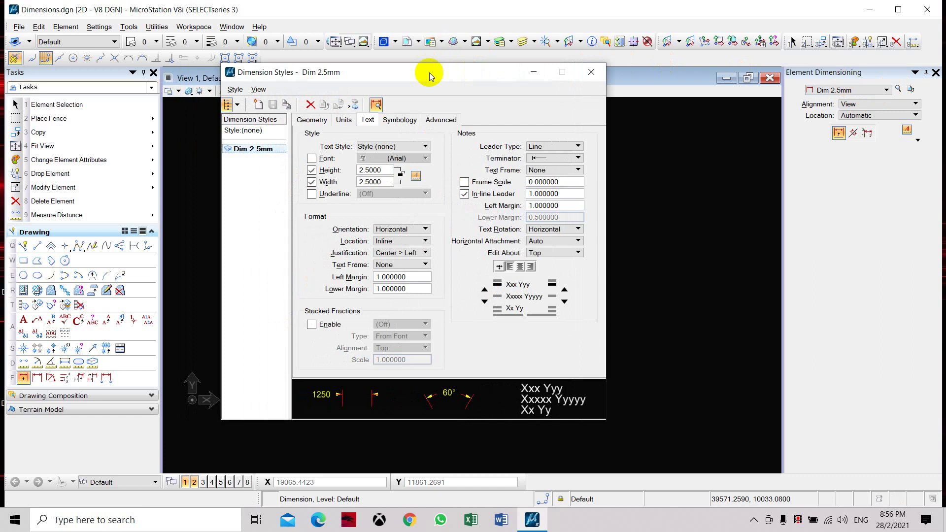
left_click(258, 105)
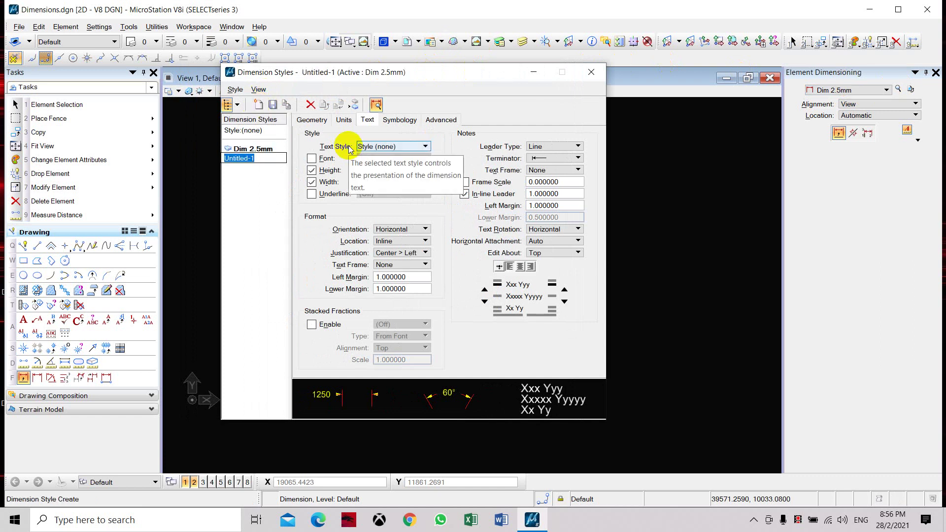
type("Dim 3.0mm")
key("Return")
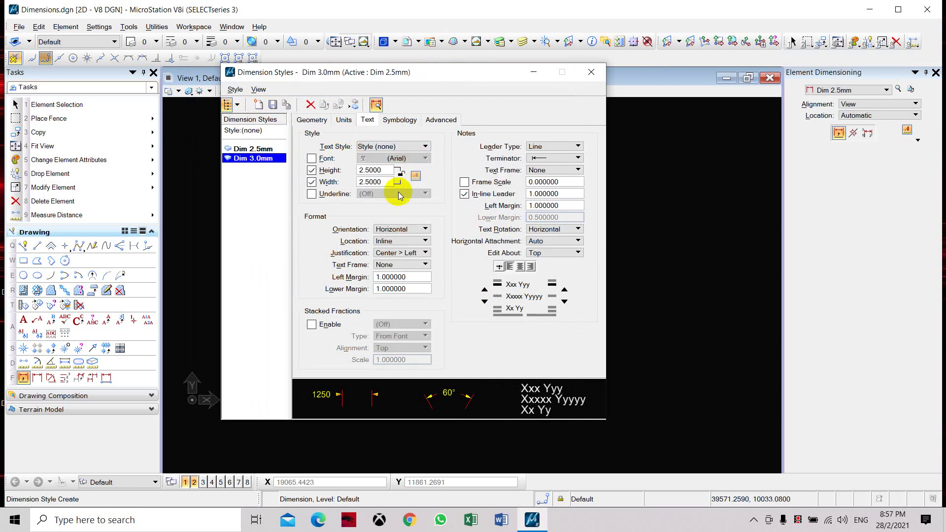
left_click(313, 120)
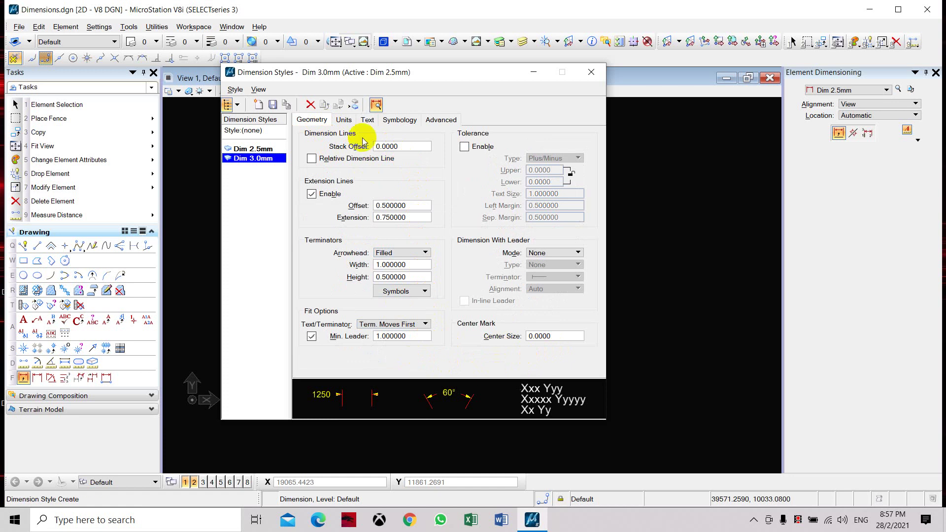
Enter 3.0 as the Dim 3.0mm text height on the Text settings.
left_click(348, 120)
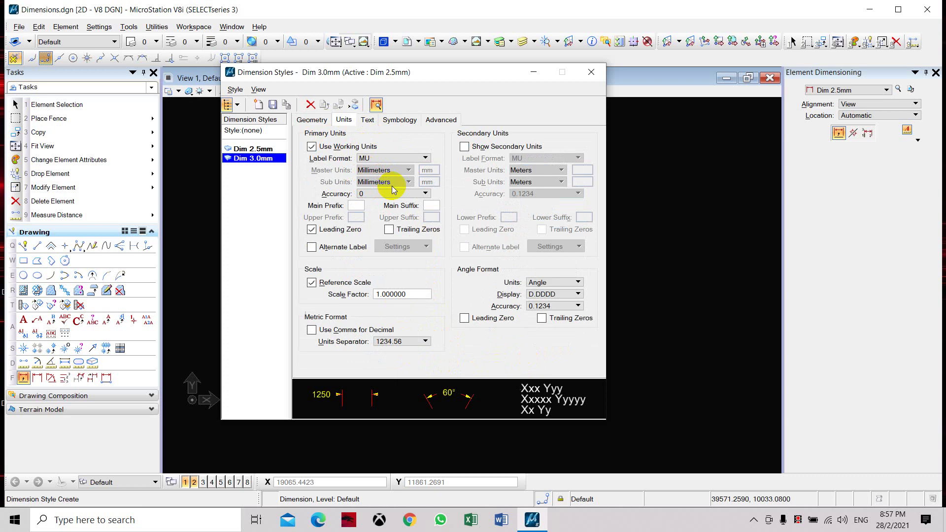
left_click(368, 120)
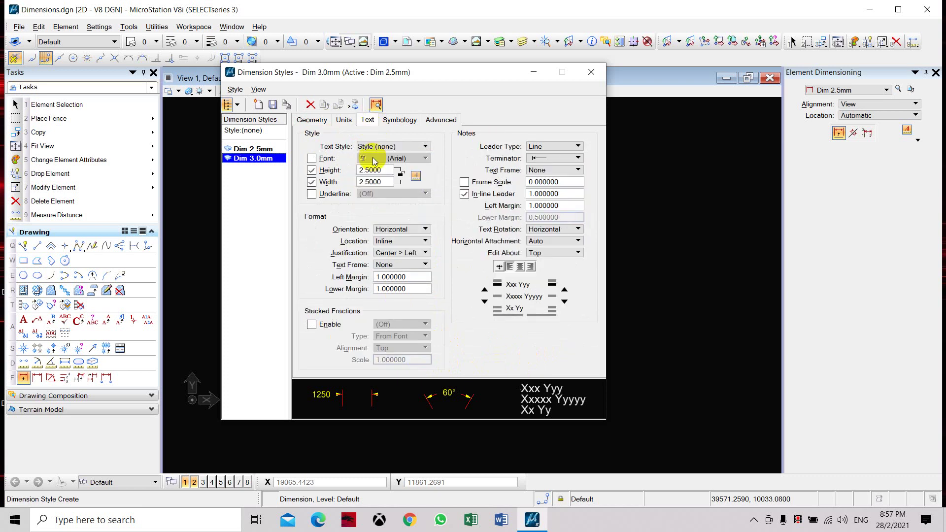
double_click(380, 170)
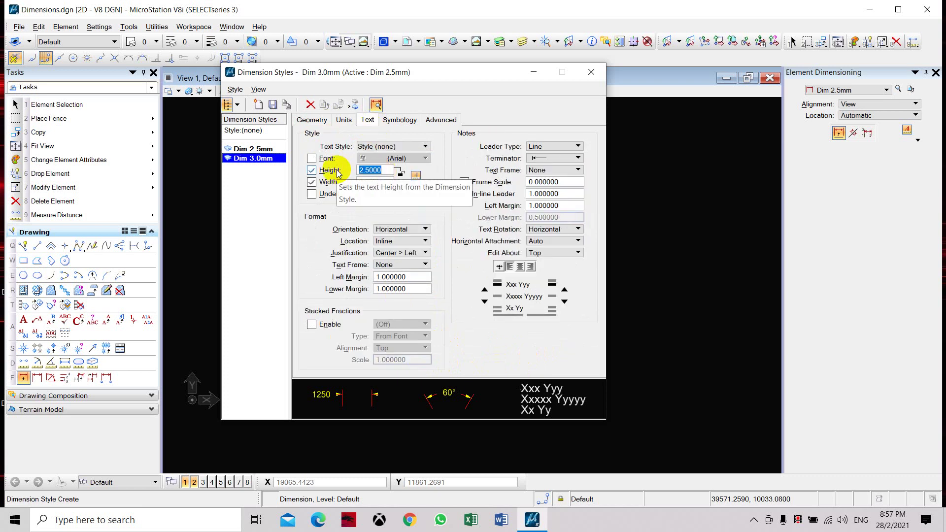
type("3.0")
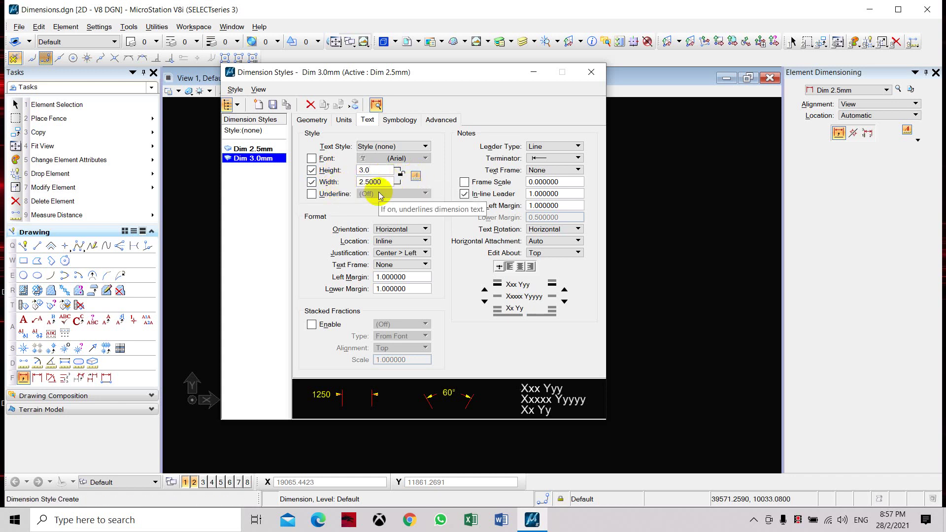
Save Dim 3.0mm, select it in the style dropdown, and close the Dimension Styles dialog.
left_click(400, 122)
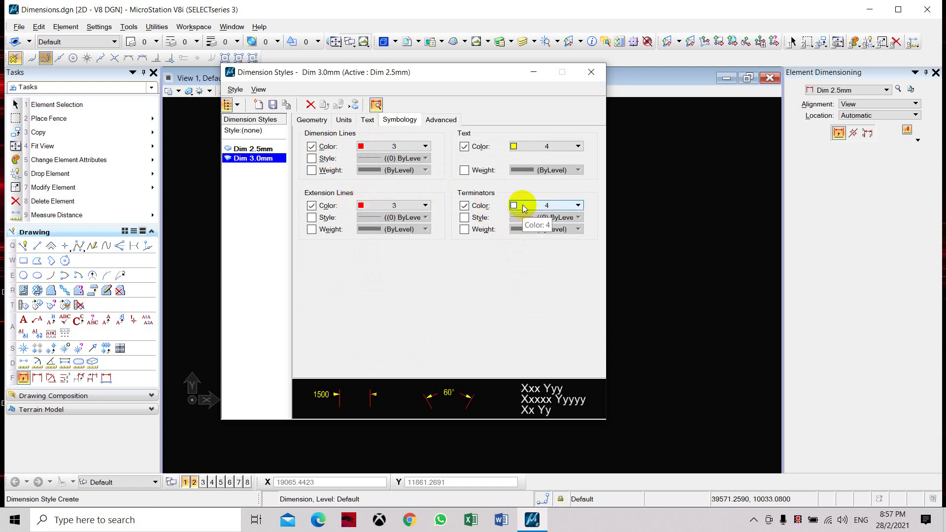
left_click(274, 105)
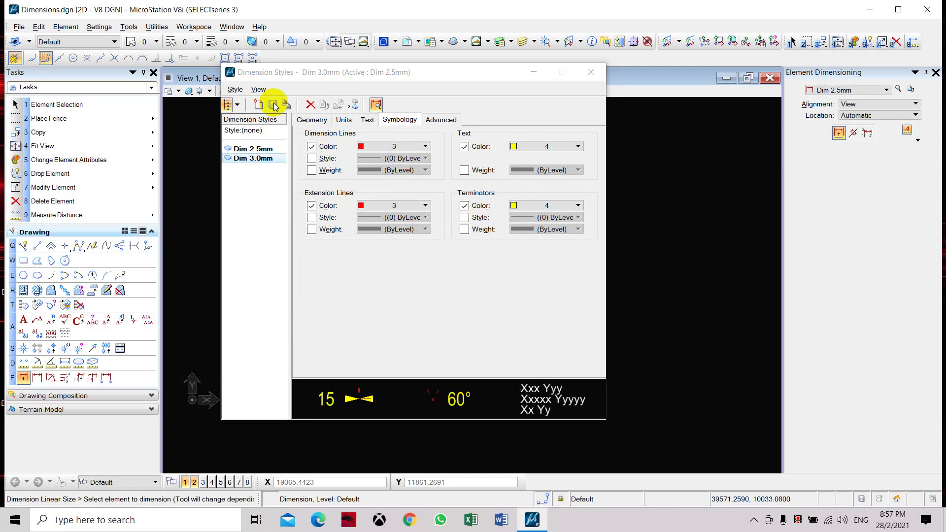
left_click(886, 91)
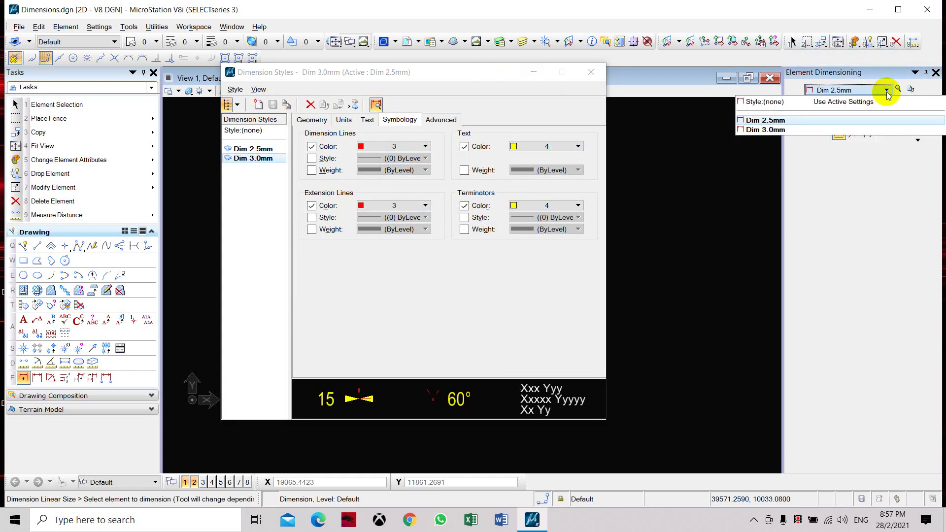
left_click(848, 129)
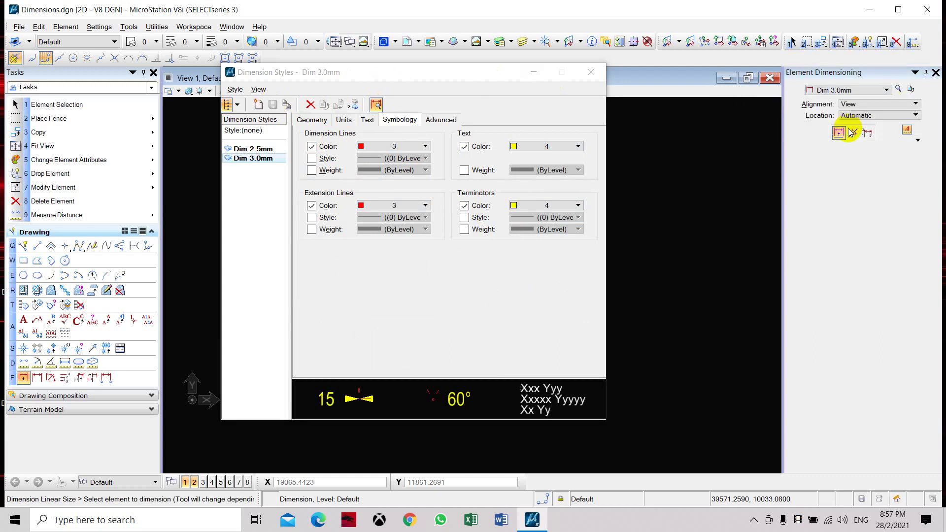
left_click(592, 72)
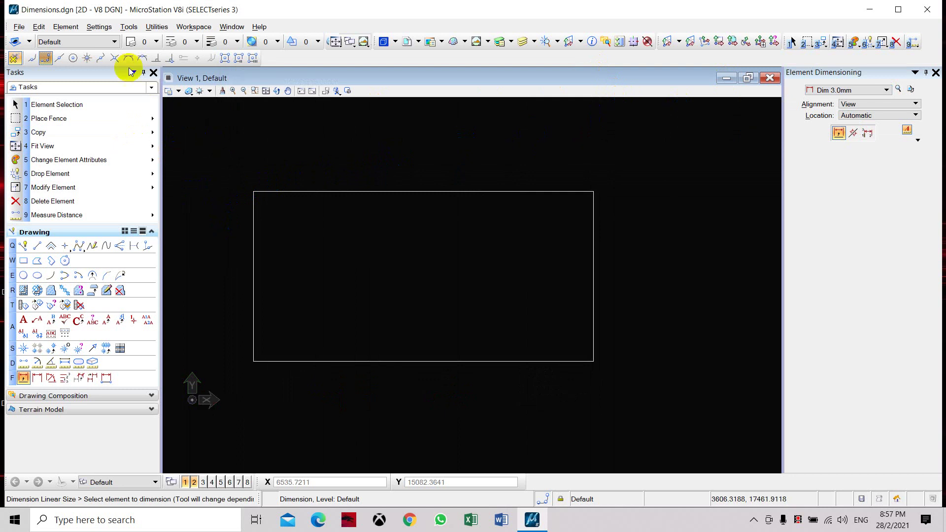
Reopen Settings > Drawing Scale and choose Full Size 1=1 as the annotation scale.
left_click(99, 29)
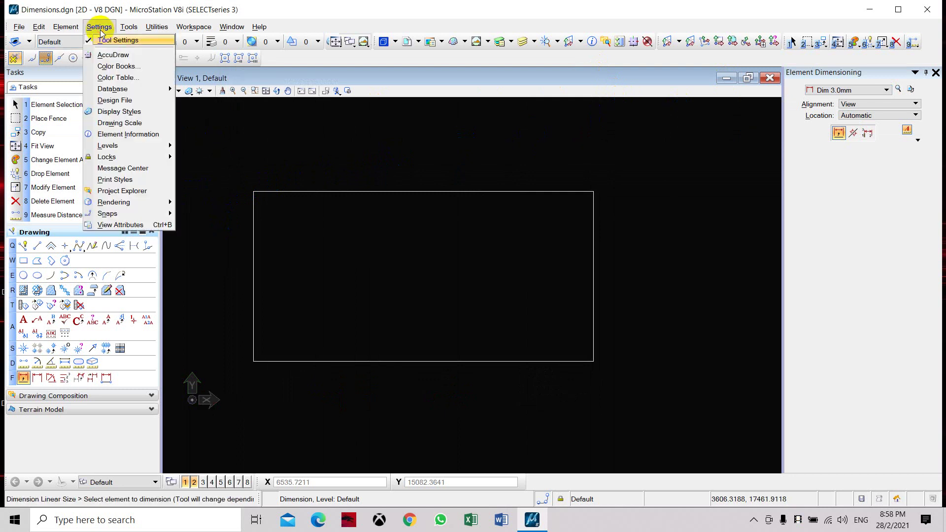
left_click(129, 122)
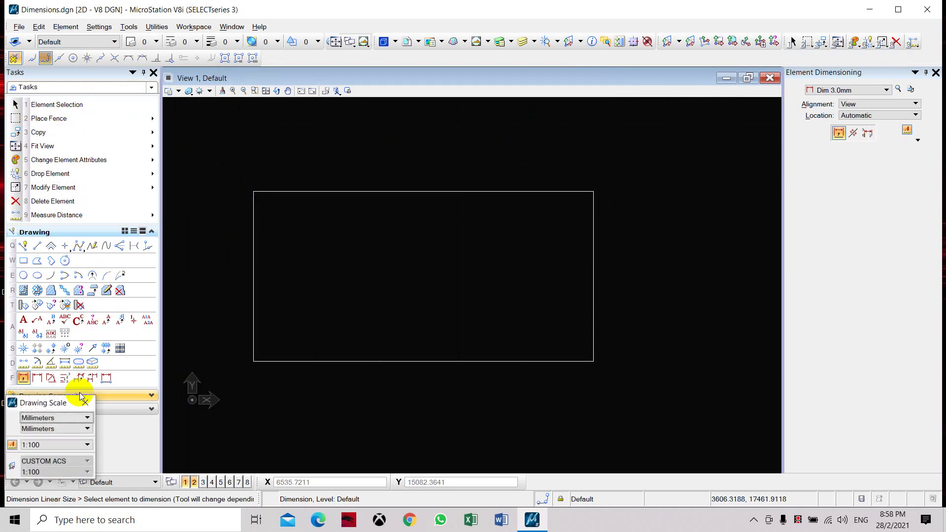
mouse_move(67, 401)
left_mouse_down()
mouse_move(82, 298)
mouse_move(92, 284)
left_mouse_up()
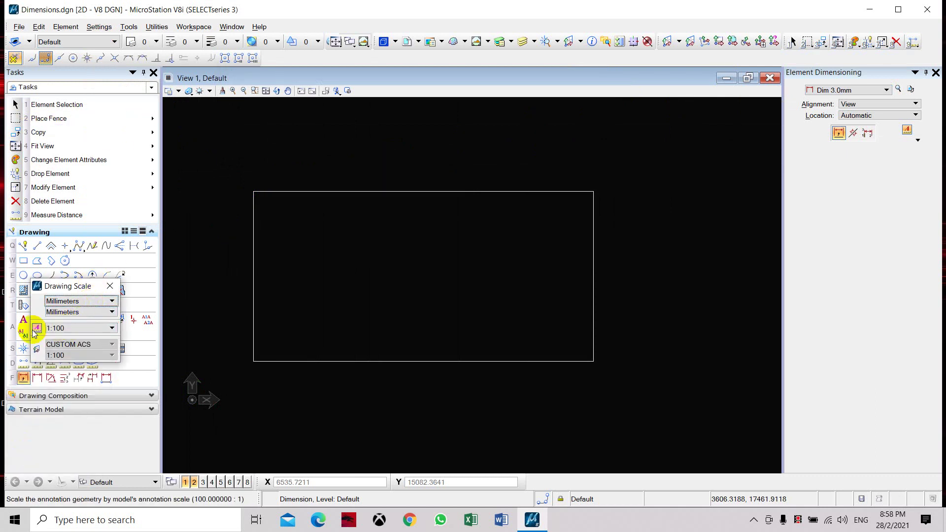
left_click(107, 332)
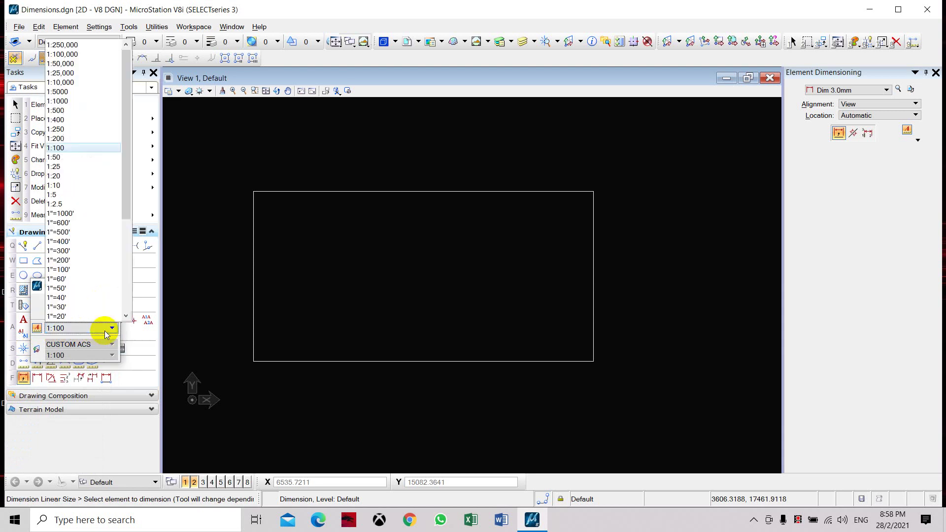
scroll(102, 298, "down", 3)
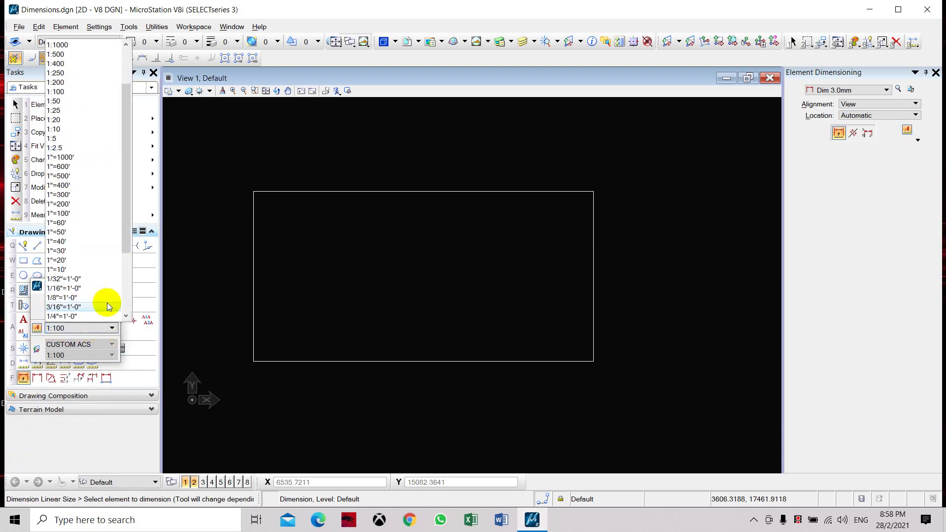
left_click(93, 304)
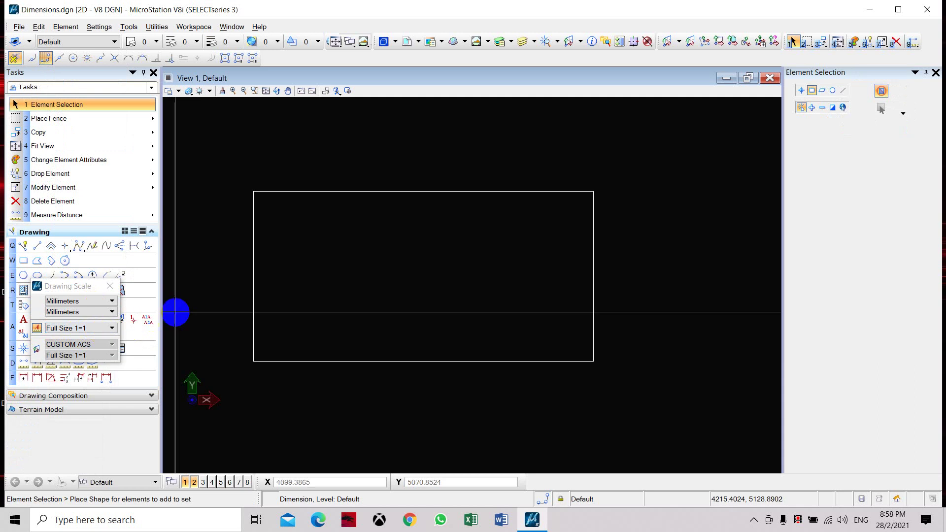
left_click(112, 330)
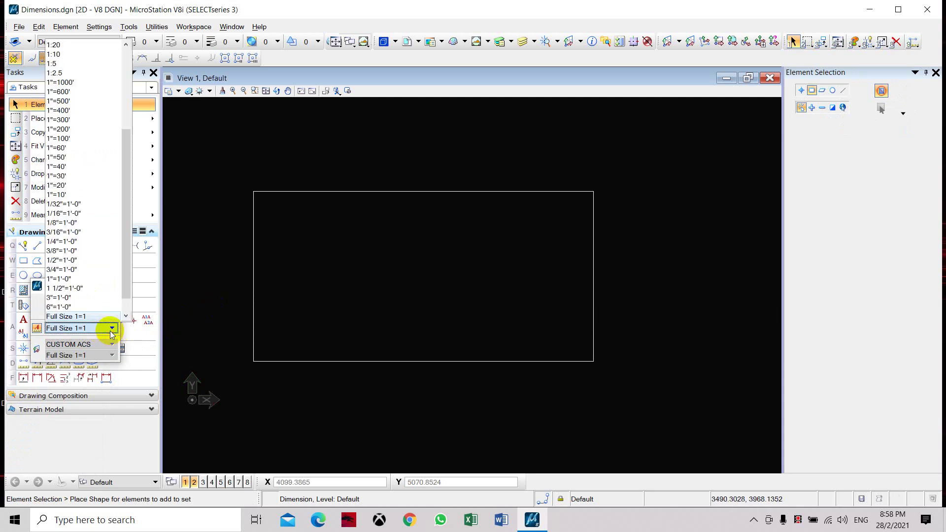
scroll(114, 296, "up", 2)
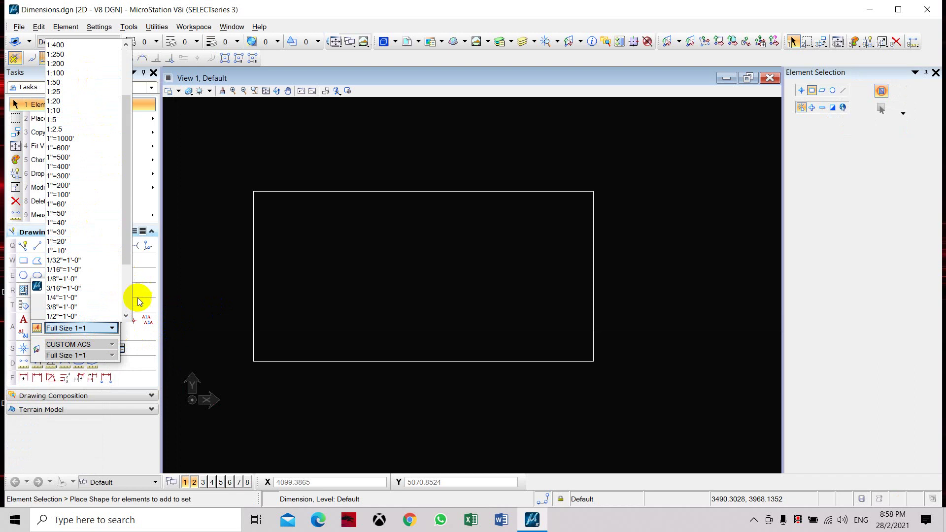
scroll(113, 330, "down", 4)
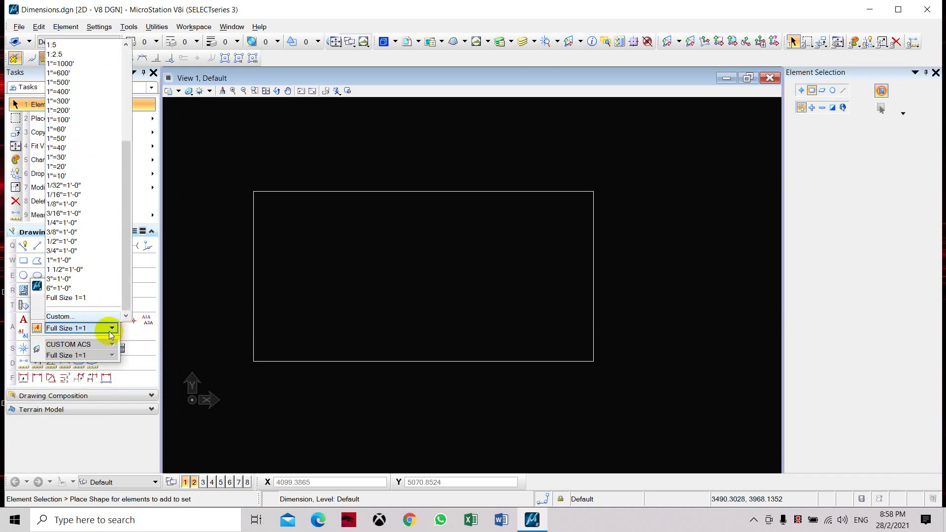
left_click(184, 321)
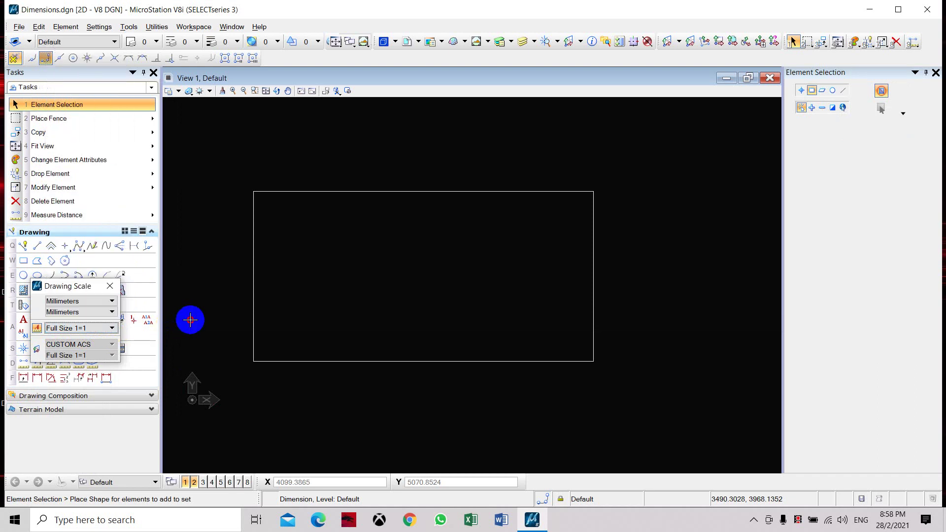
Place a Linear Size dimension from the rectangle's top-left to top-right corner.
left_click(37, 378)
left_click(265, 192)
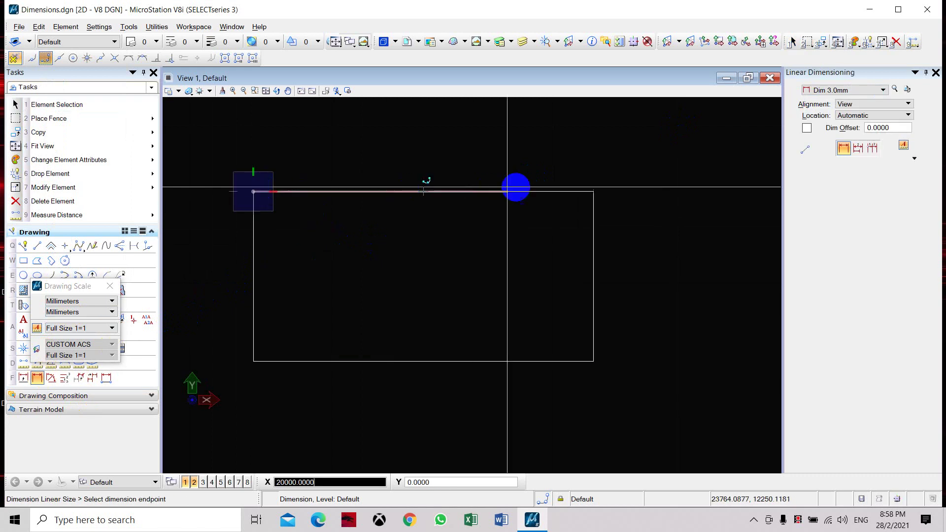
left_click(593, 191)
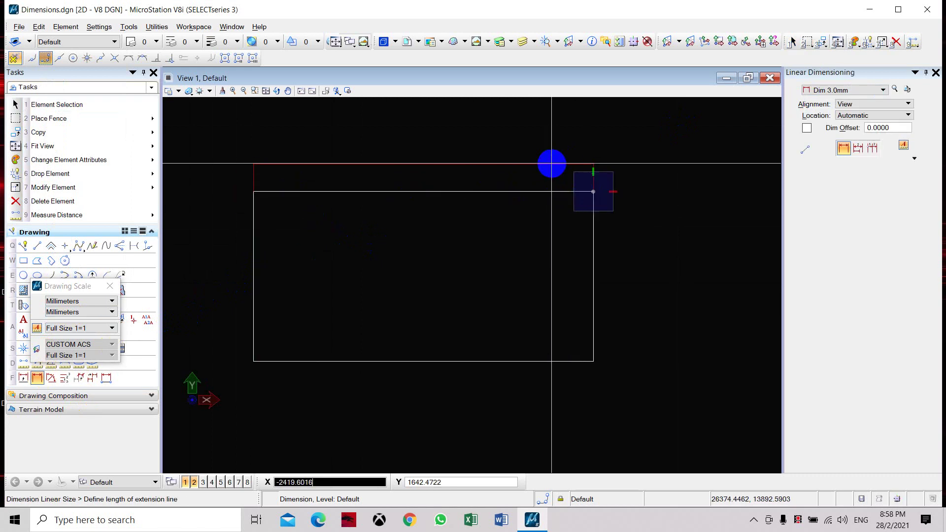
right_click(551, 163)
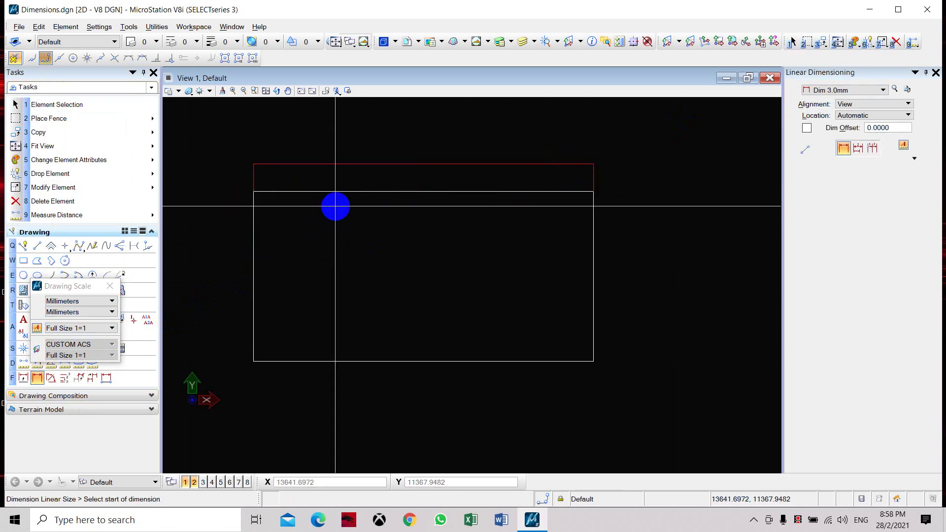
middle_click_drag(336, 206, 324, 249)
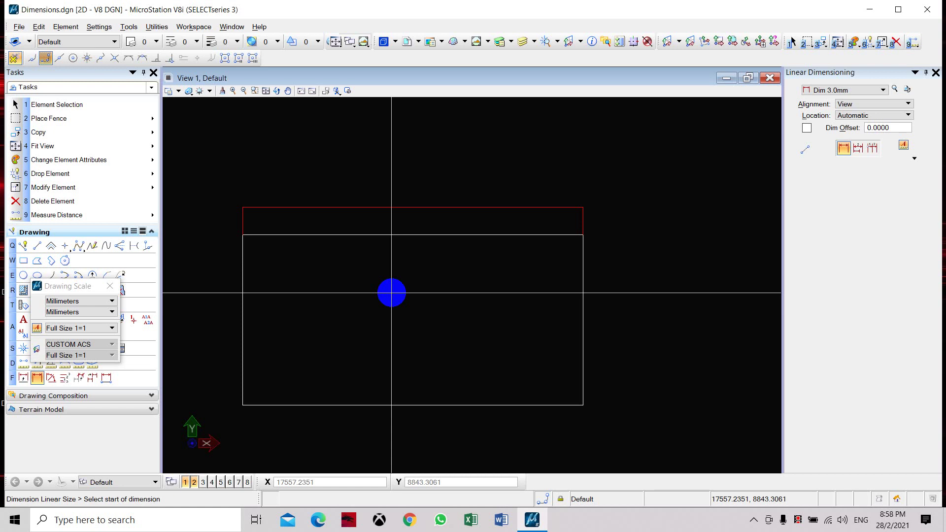
Choose 1:100 as the annotation scale and zoom in and out to inspect the dimension.
left_click(110, 329)
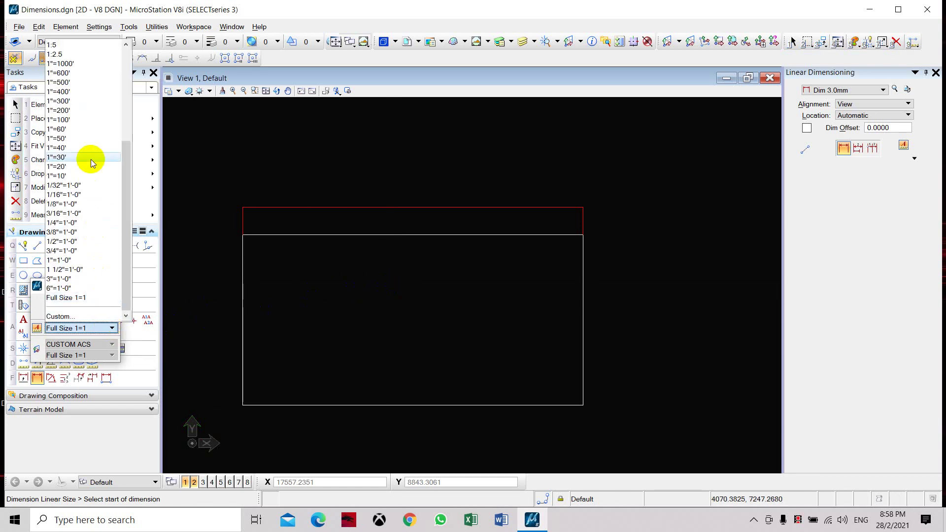
scroll(79, 104, "up", 2)
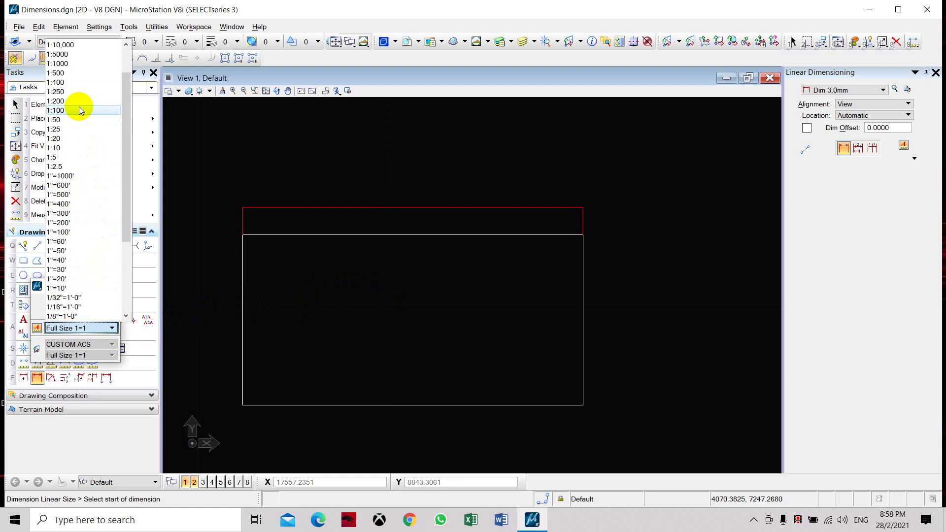
left_click(81, 109)
left_click(79, 104)
scroll(352, 313, "up", 4)
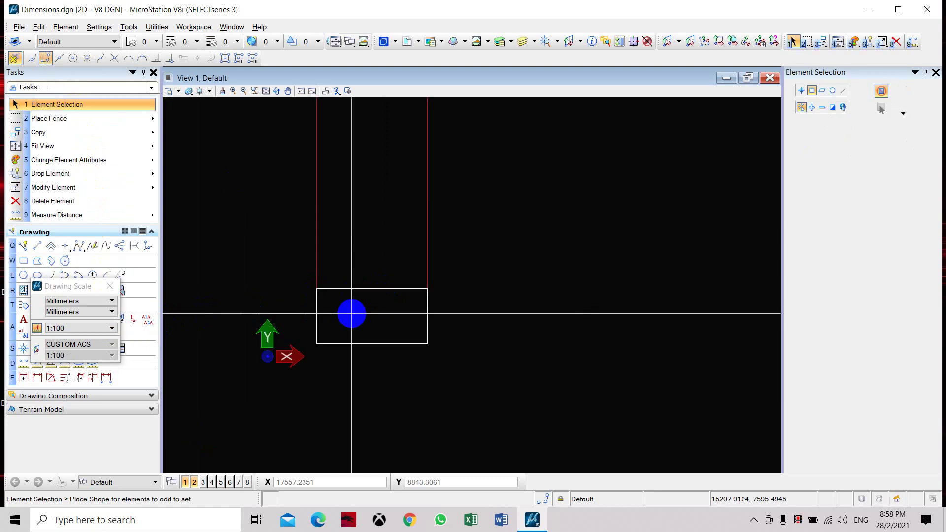
scroll(393, 262, "up", 2)
scroll(414, 228, "down", 5)
scroll(412, 179, "up", 6)
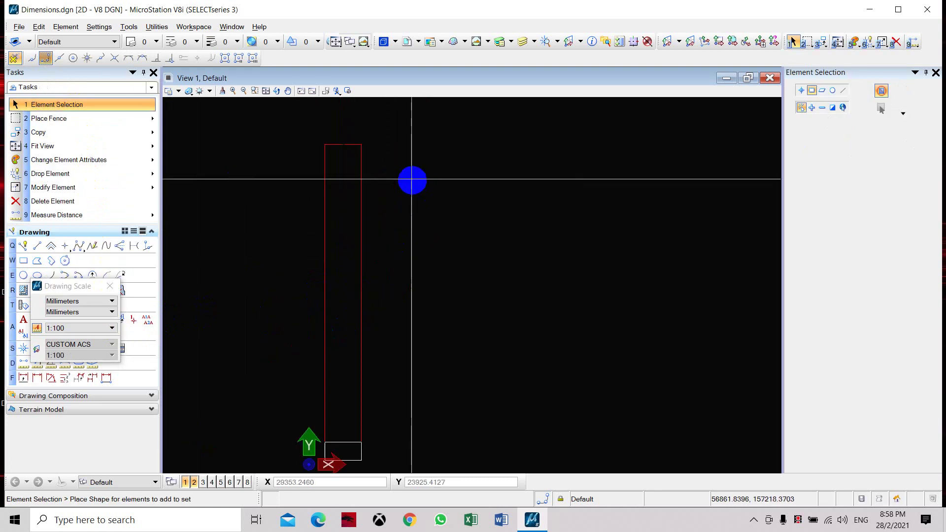
scroll(351, 140, "up", 3)
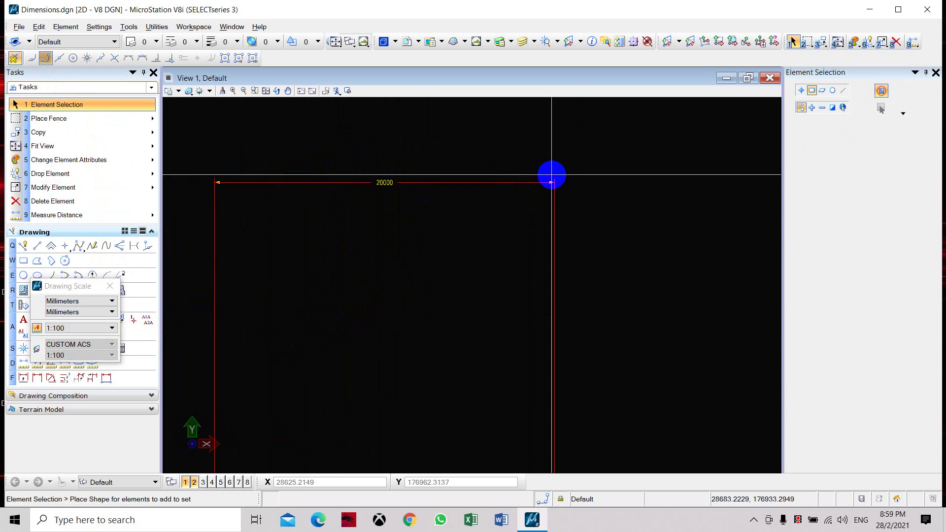
scroll(296, 175, "down", 10)
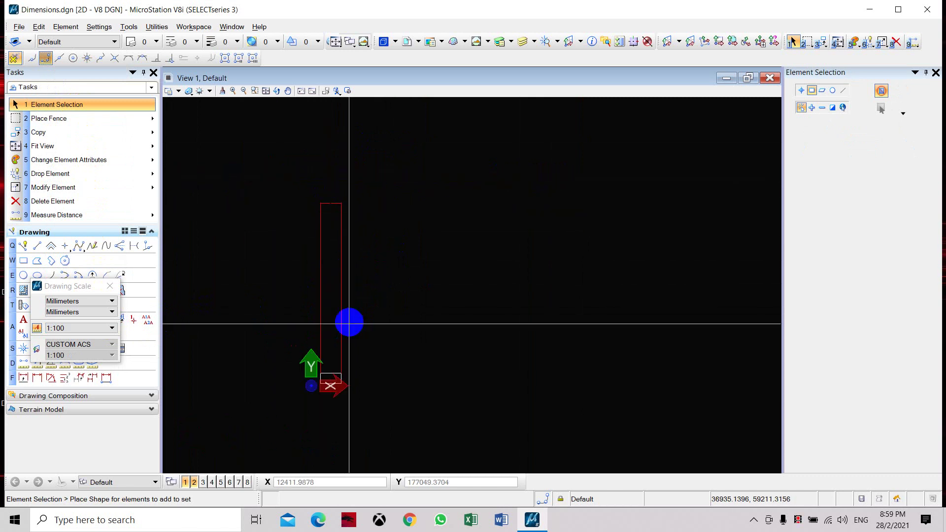
scroll(327, 370, "up", 2)
scroll(326, 374, "up", 3)
scroll(327, 295, "down", 2)
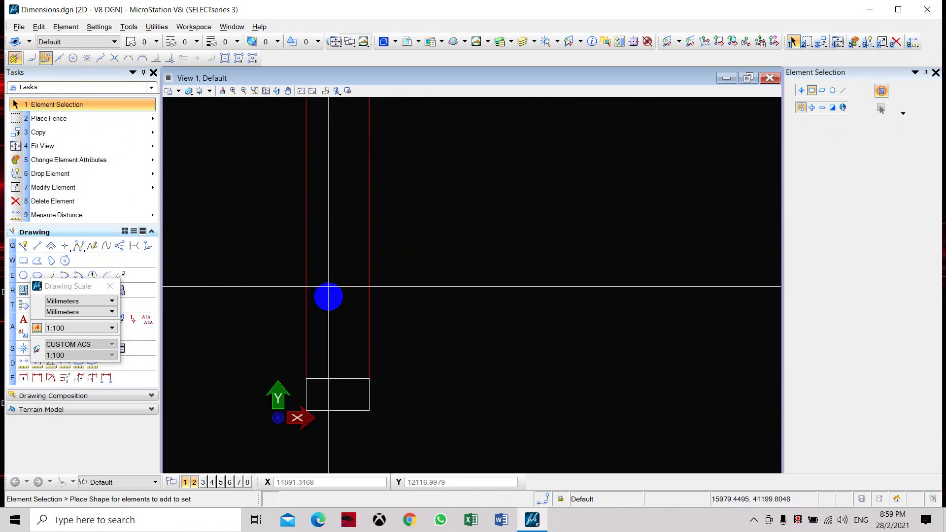
scroll(324, 275, "down", 5)
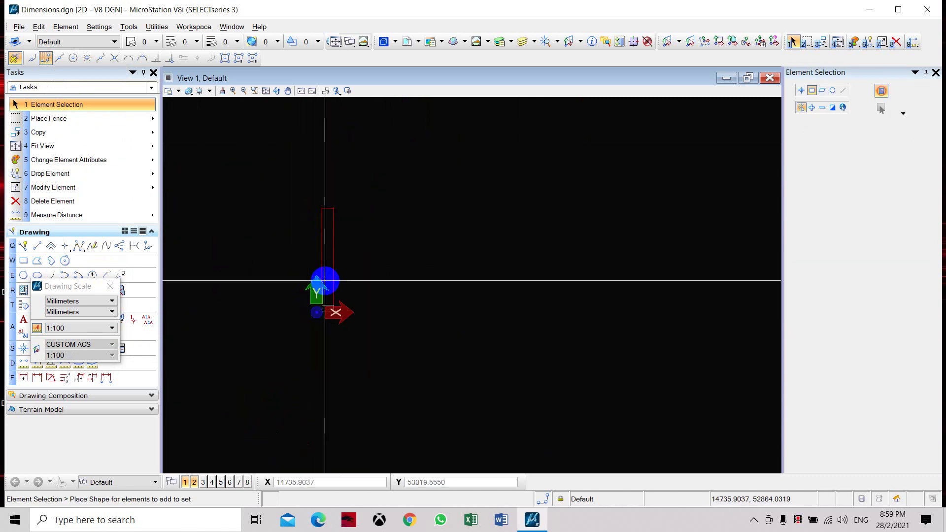
Delete the enlarged top-edge dimension and fit all elements in the view.
left_click(370, 256)
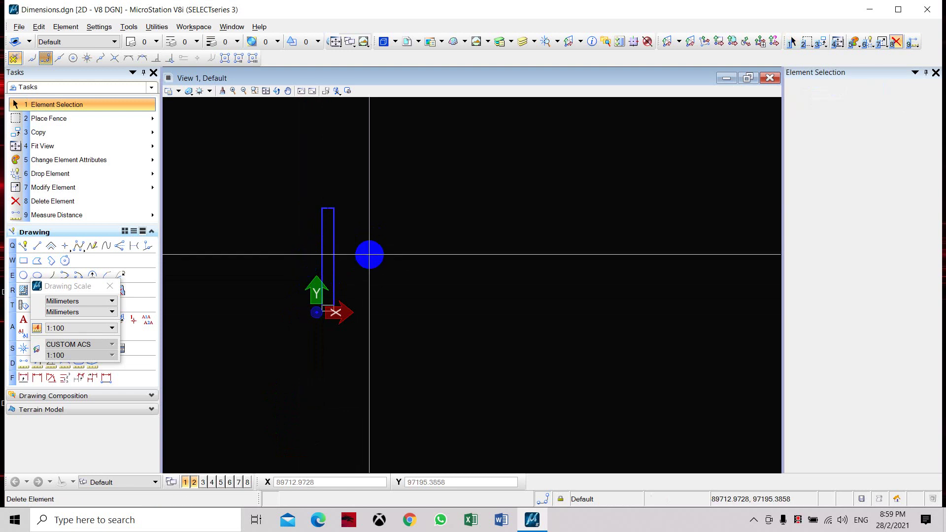
key("Delete")
left_click(267, 91)
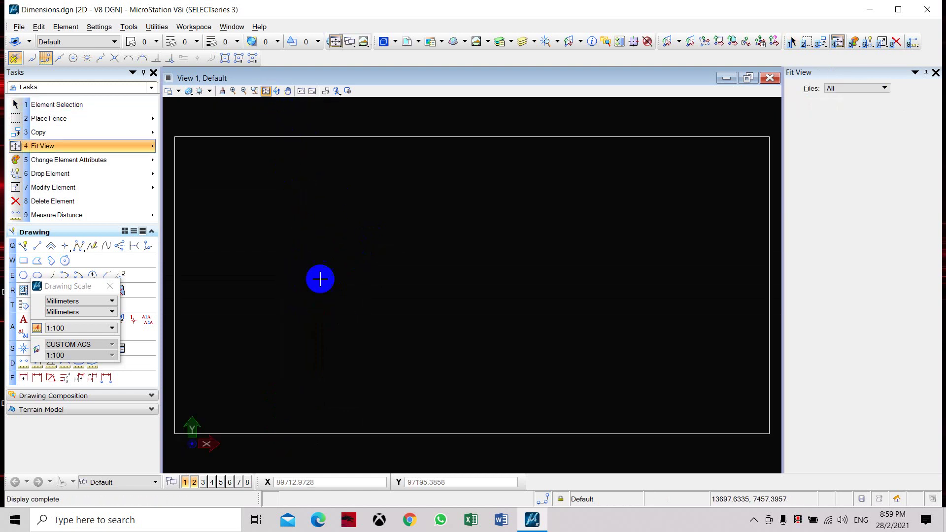
left_click(329, 275)
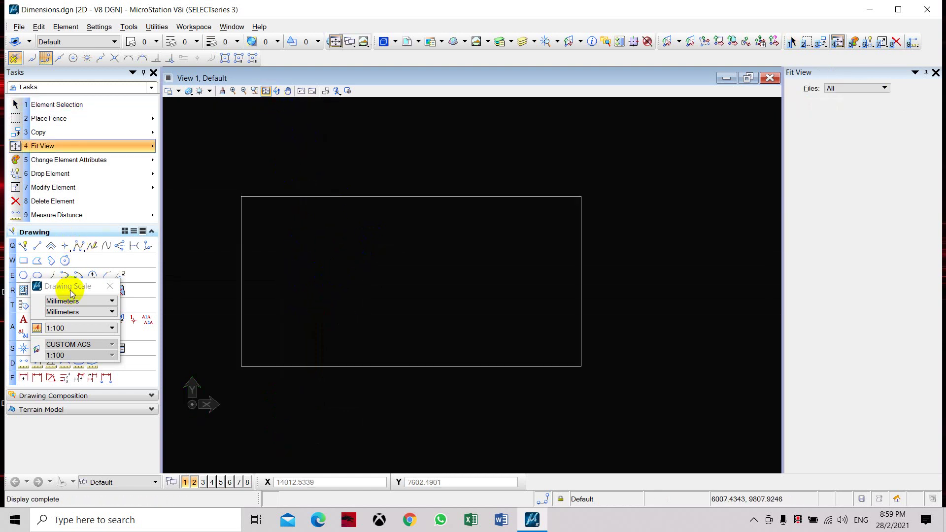
left_click_drag(65, 291, 49, 226)
Place linear dimensions: 20000 above the top edge and 10000 right of the right edge.
left_click(37, 379)
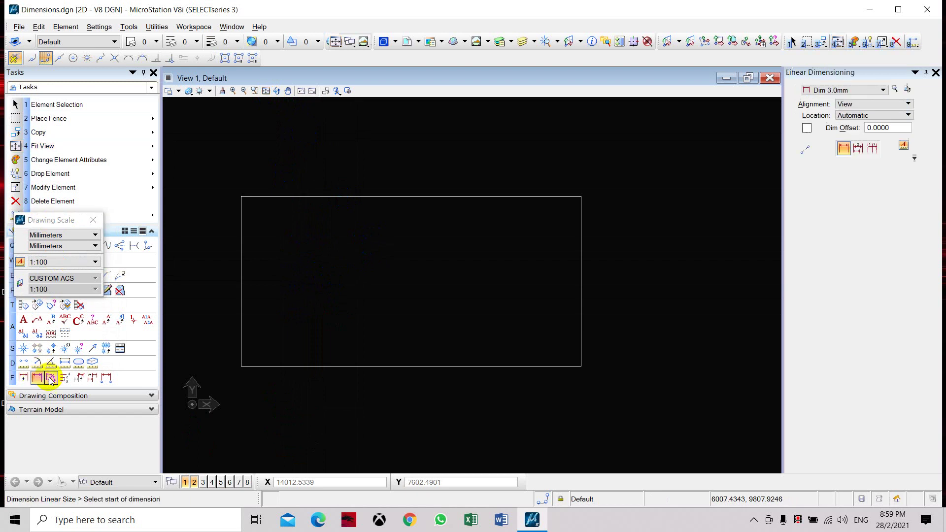
left_click(244, 199)
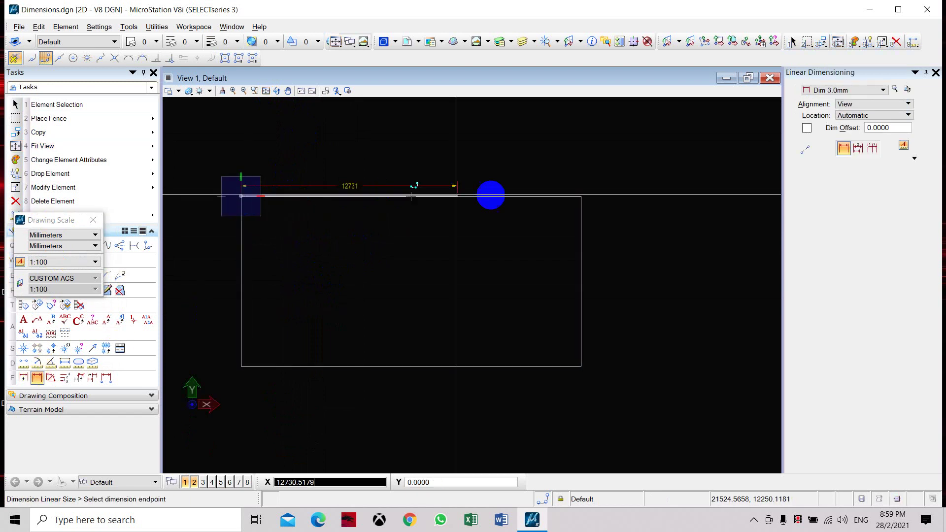
left_click(576, 193)
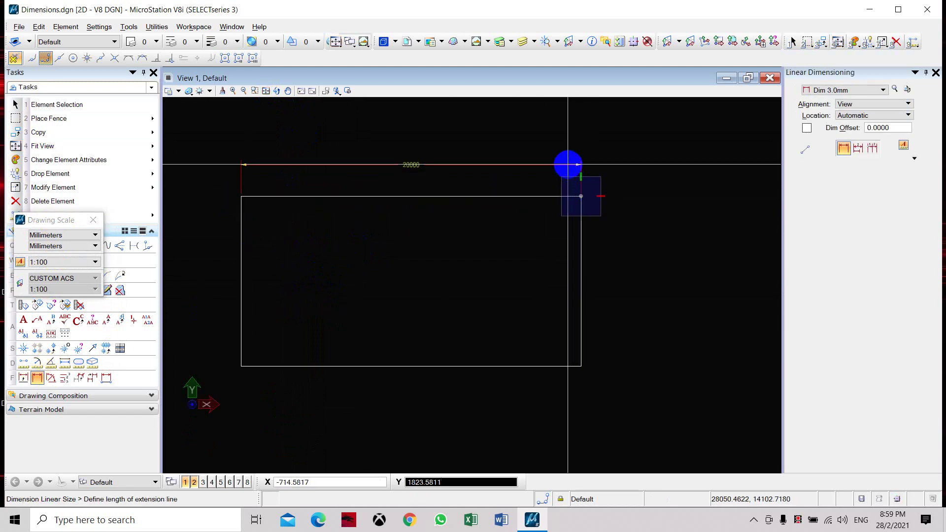
left_click(567, 166)
right_click(568, 178)
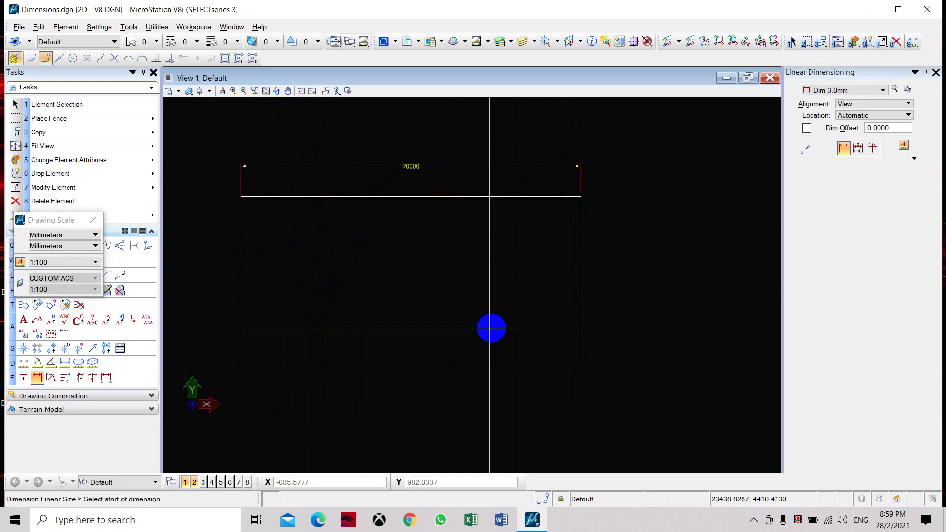
left_click(35, 349)
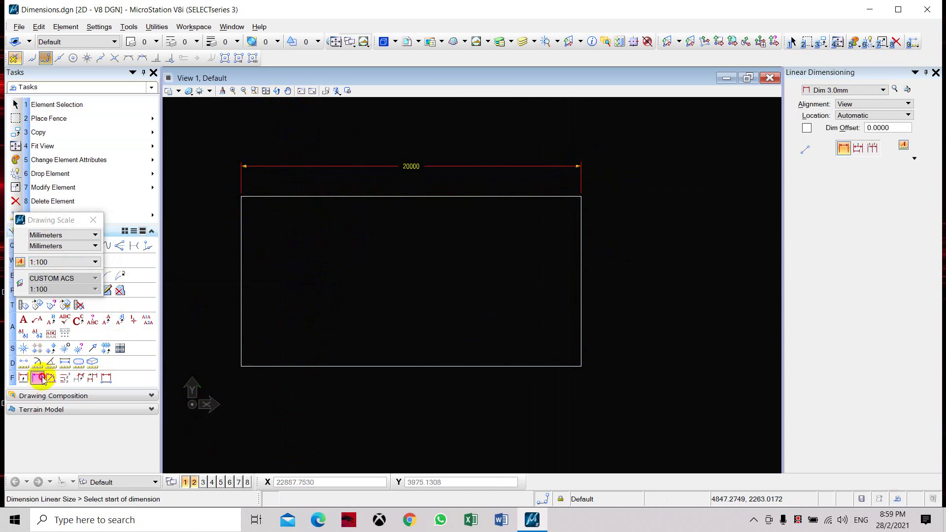
left_click(581, 196)
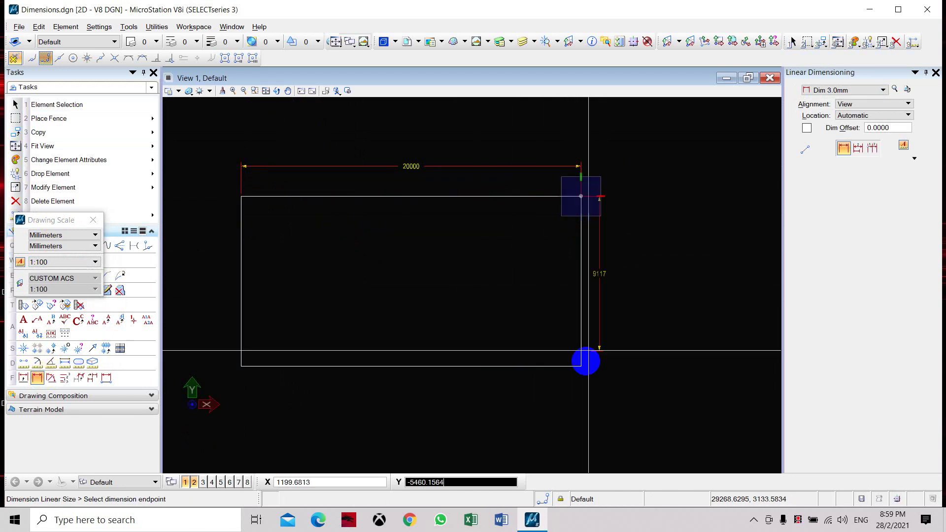
left_click(581, 367)
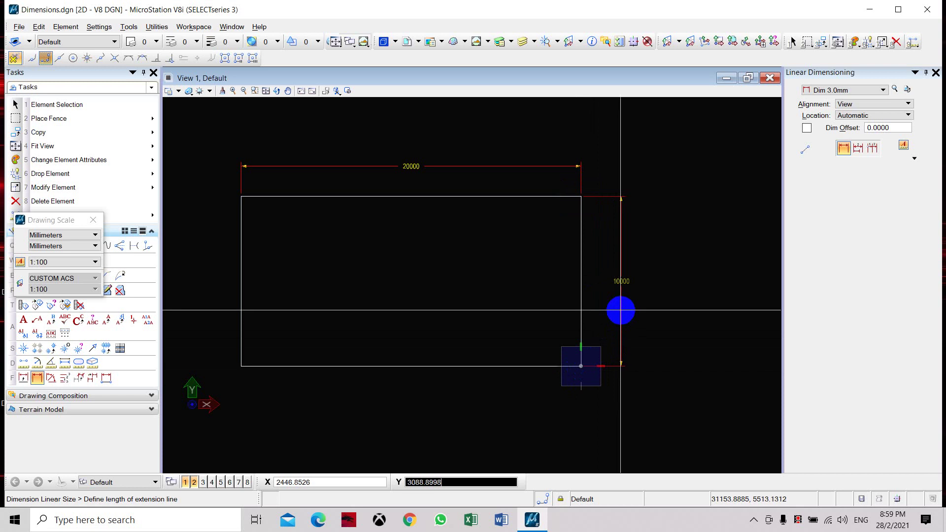
left_click(621, 310)
right_click(620, 311)
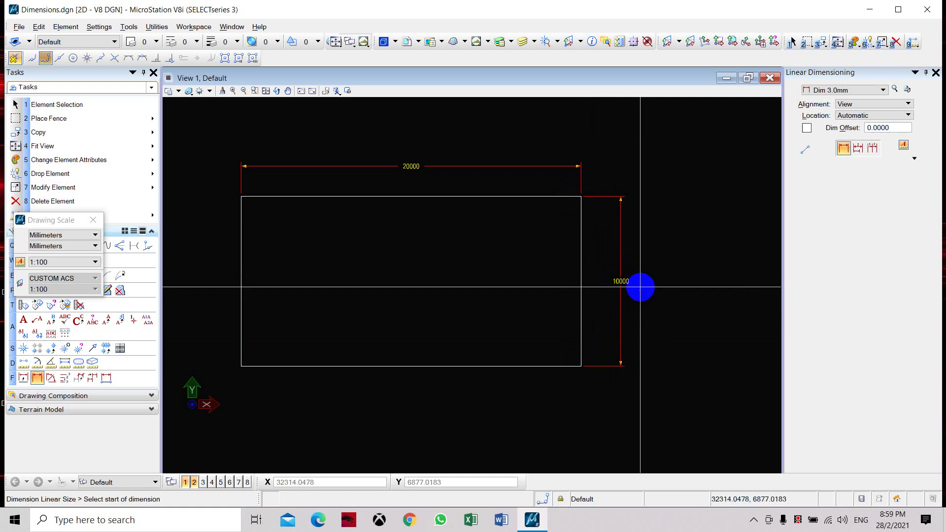
Set the Dim 3.0mm style's text orientation to Aligned and save it, updating existing dimensions.
left_click(896, 90)
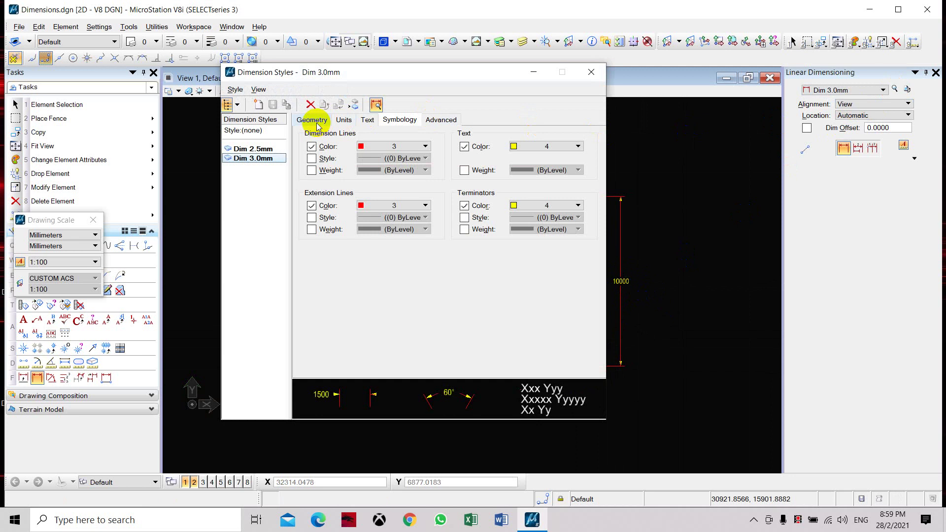
left_click(312, 120)
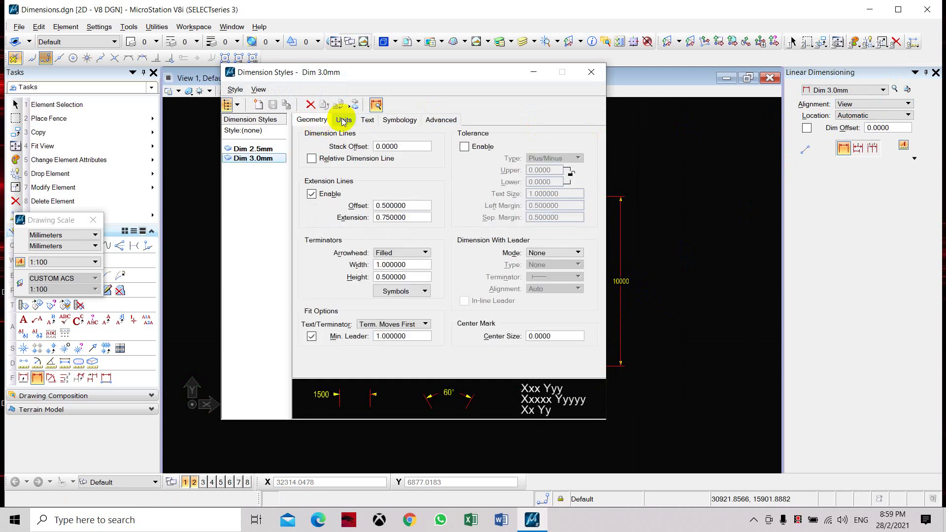
left_click(367, 120)
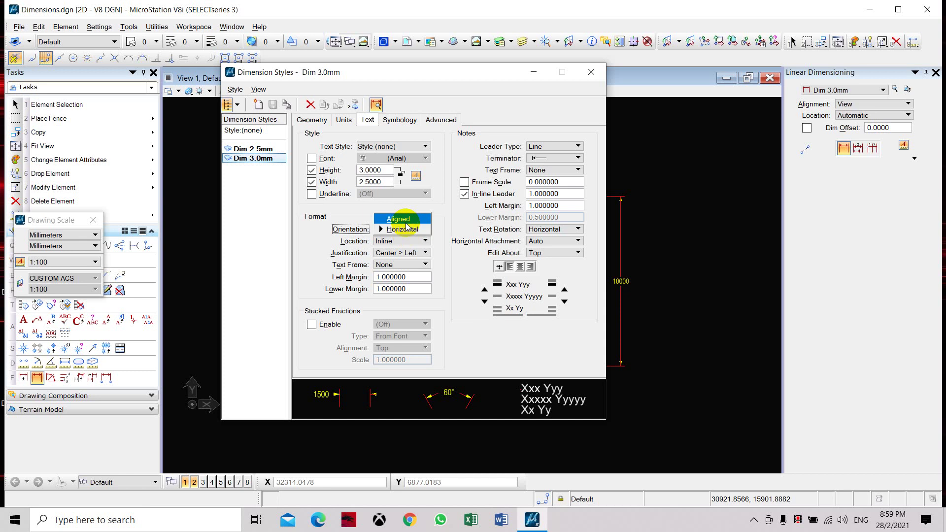
left_click(406, 223)
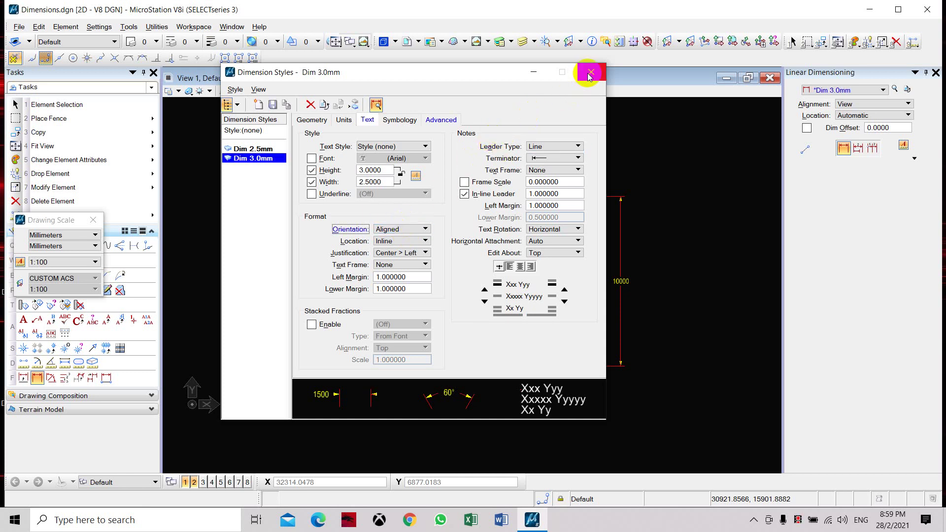
left_click(272, 104)
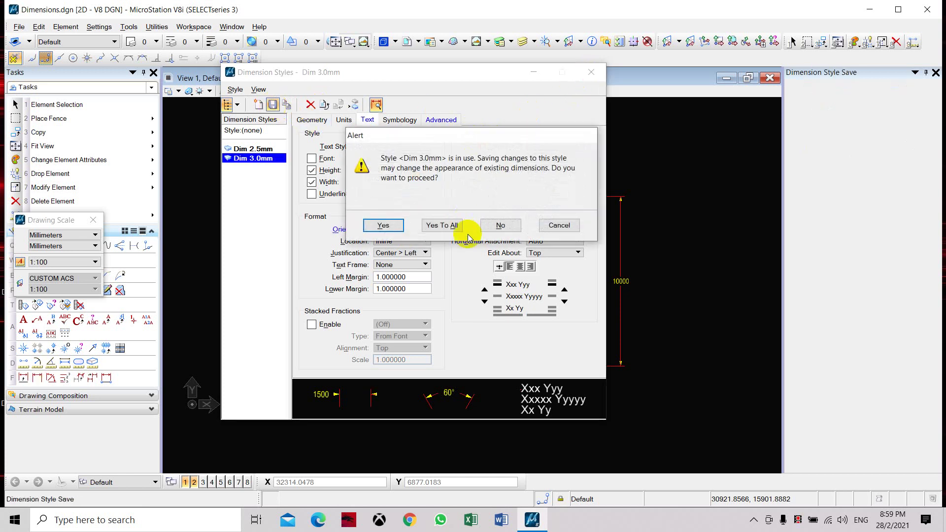
left_click(455, 226)
left_click(598, 77)
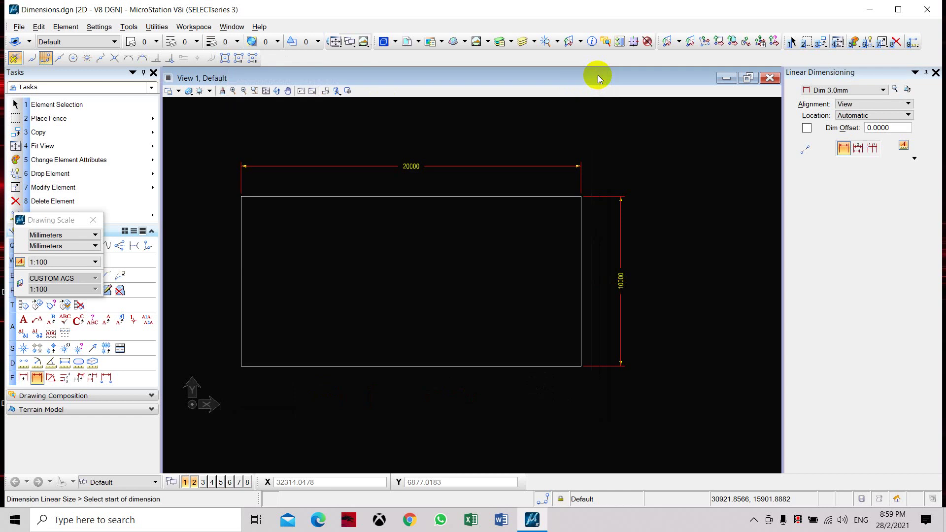
scroll(641, 276, "up", 1)
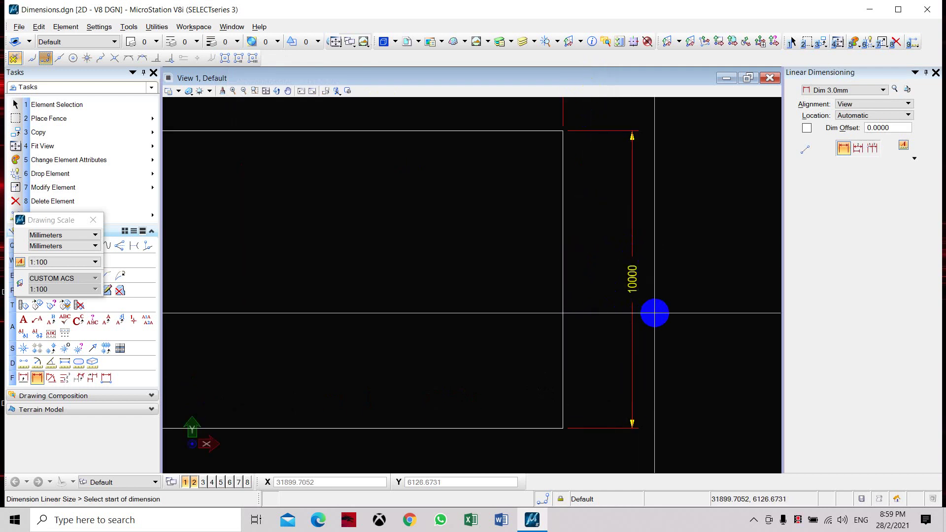
scroll(655, 313, "down", 2)
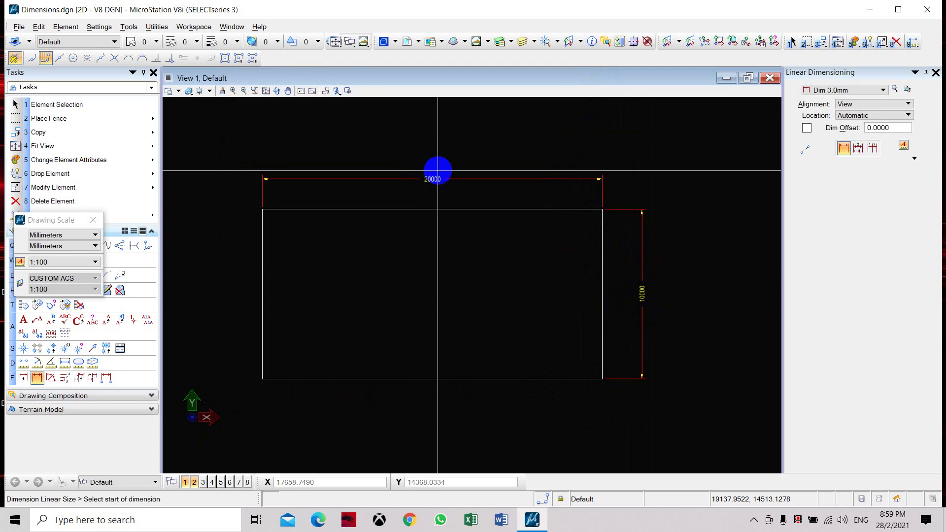
scroll(460, 182, "up", 3)
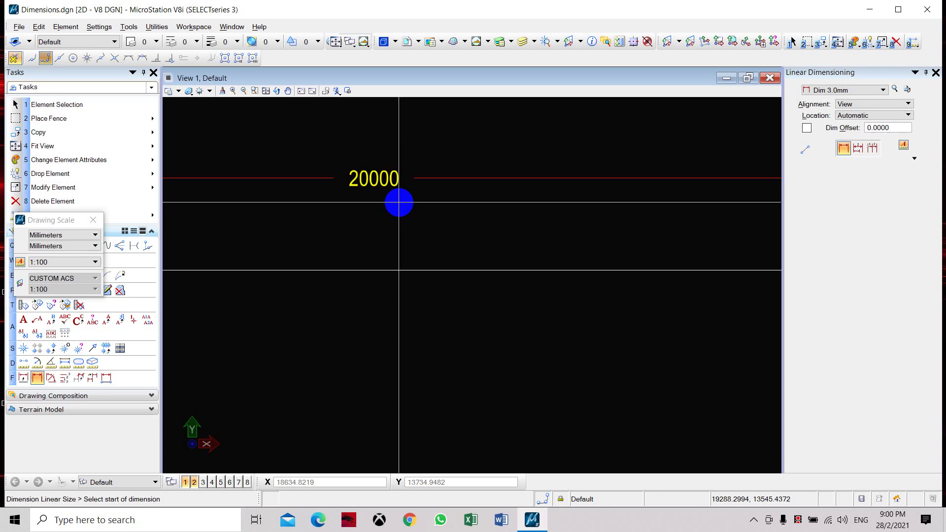
scroll(398, 202, "down", 5)
scroll(398, 202, "up", 2)
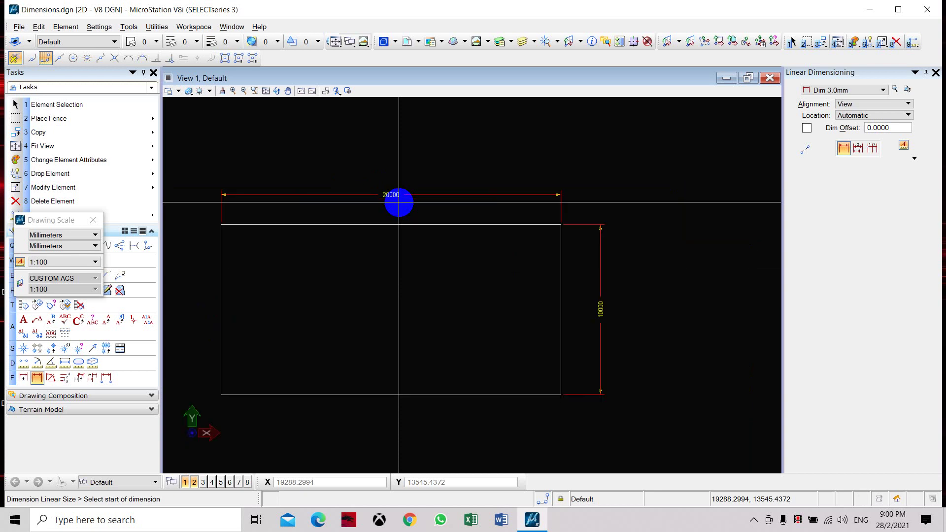
Give Dim 3.0mm accuracy 0.12 with comma decimals, then save, updating existing dimensions.
left_click(895, 89)
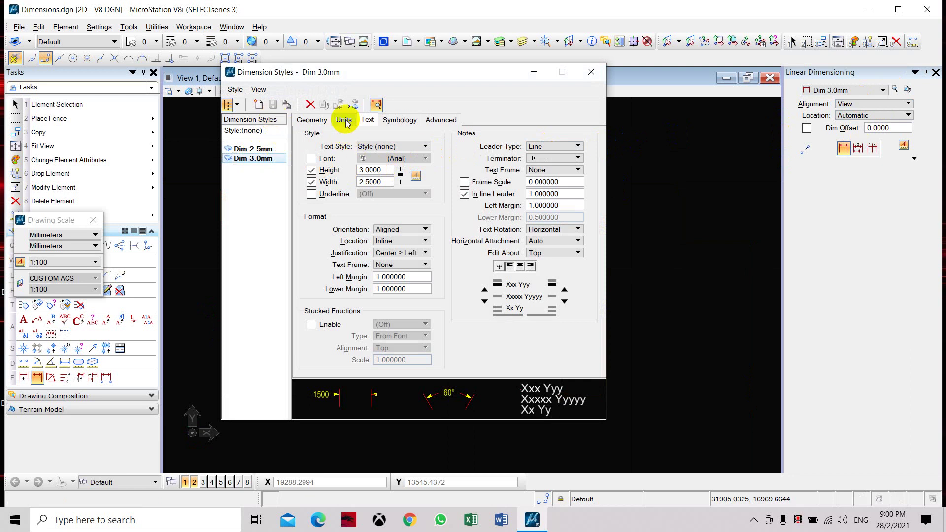
left_click(315, 119)
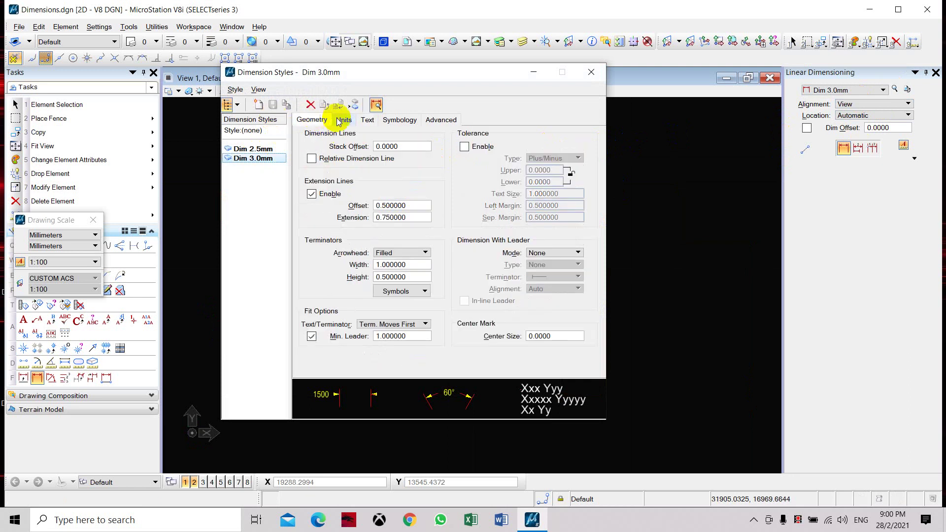
left_click(343, 120)
left_click(396, 194)
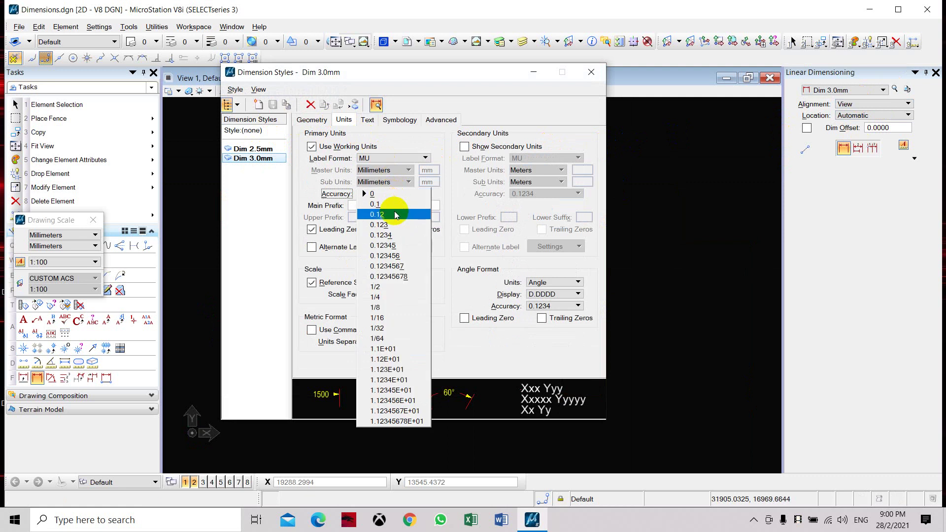
left_click(395, 215)
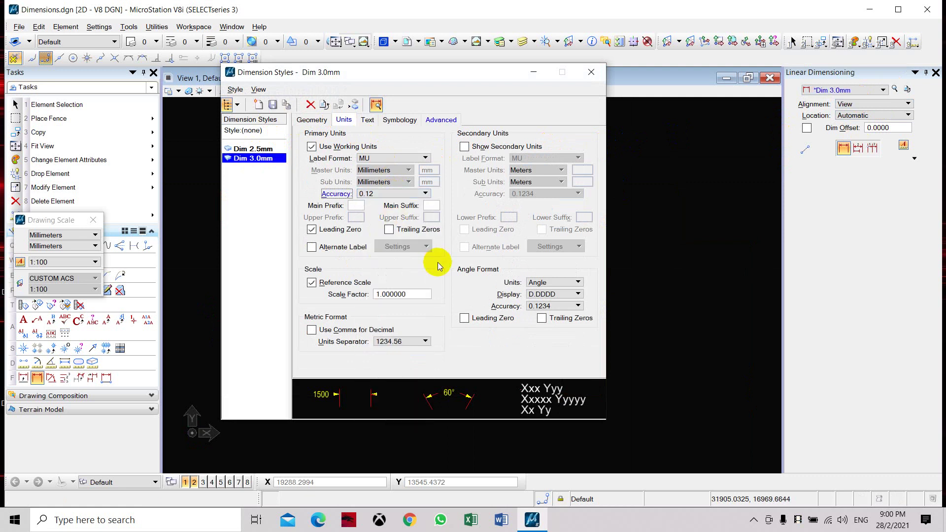
left_click(311, 331)
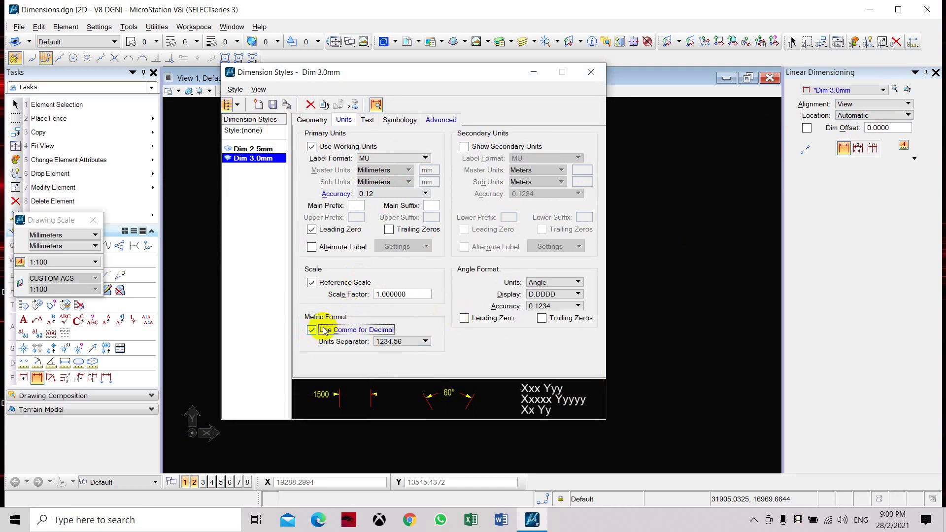
left_click(273, 104)
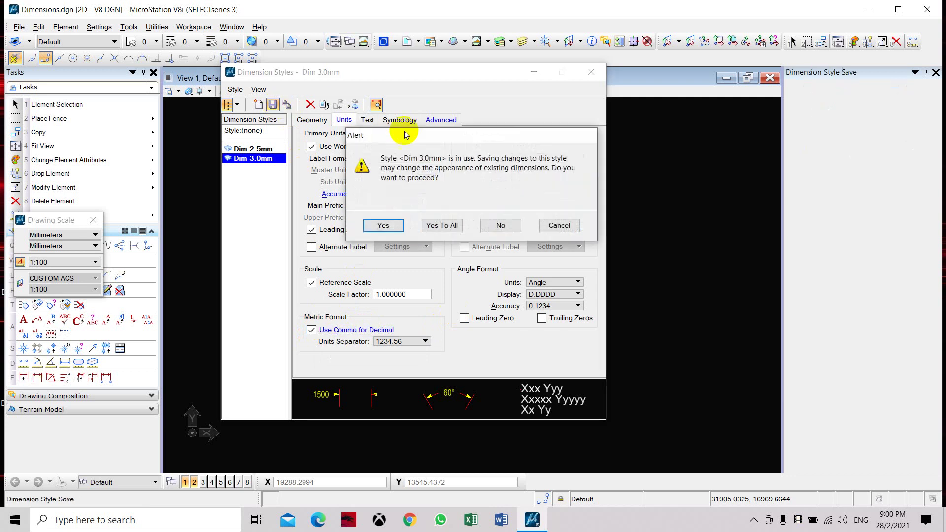
left_click(451, 224)
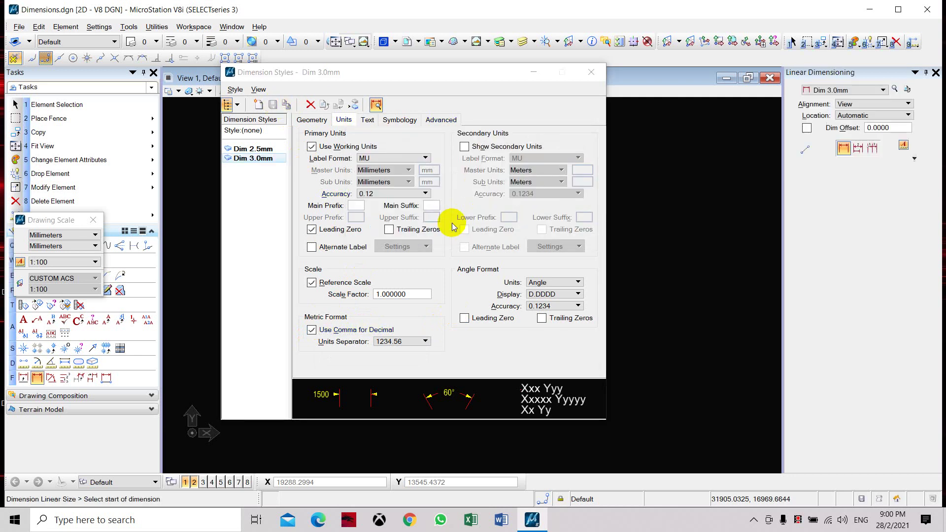
left_click(595, 72)
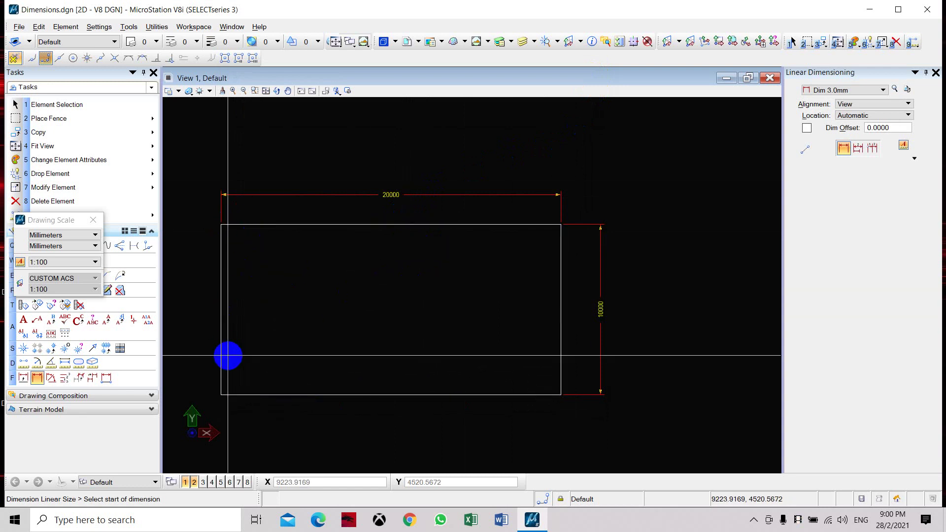
Add a 10000 linear dimension from the bottom-left to top-left corner, placed left of the rectangle.
left_click(43, 382)
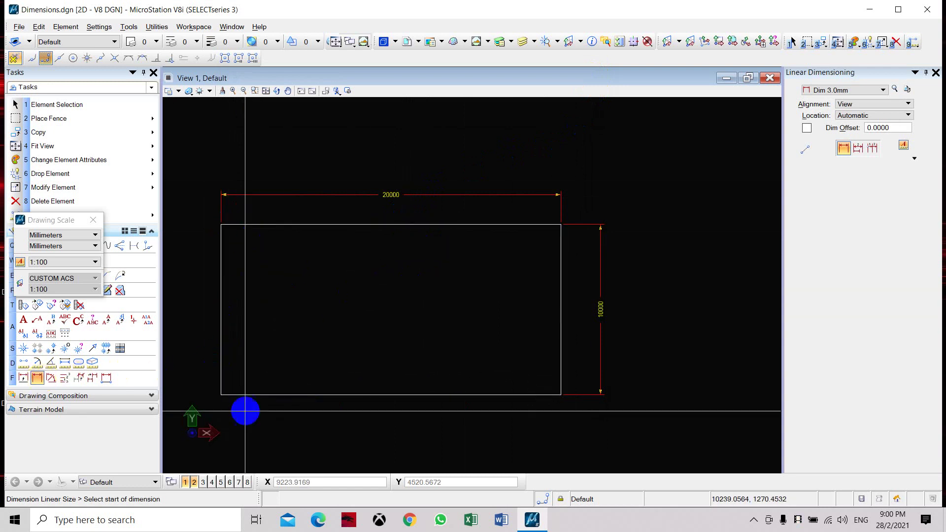
left_click(221, 395)
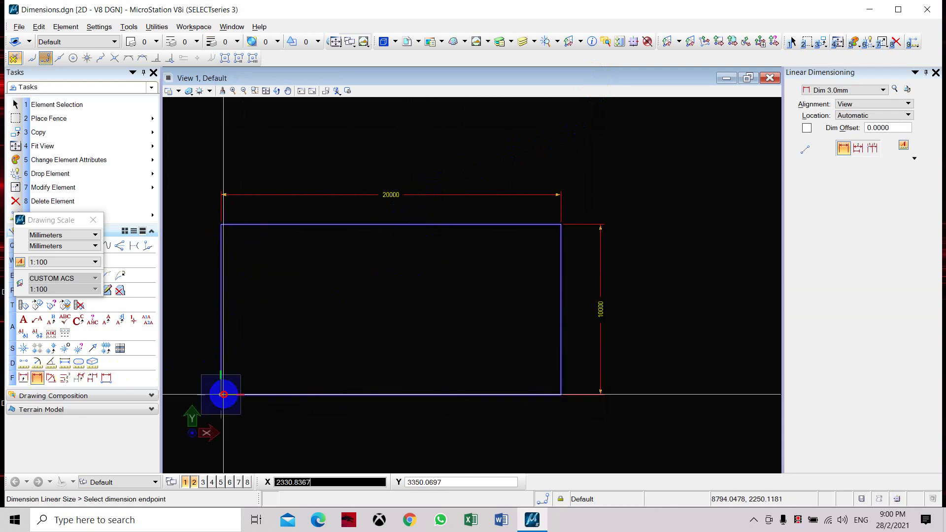
left_click(222, 227)
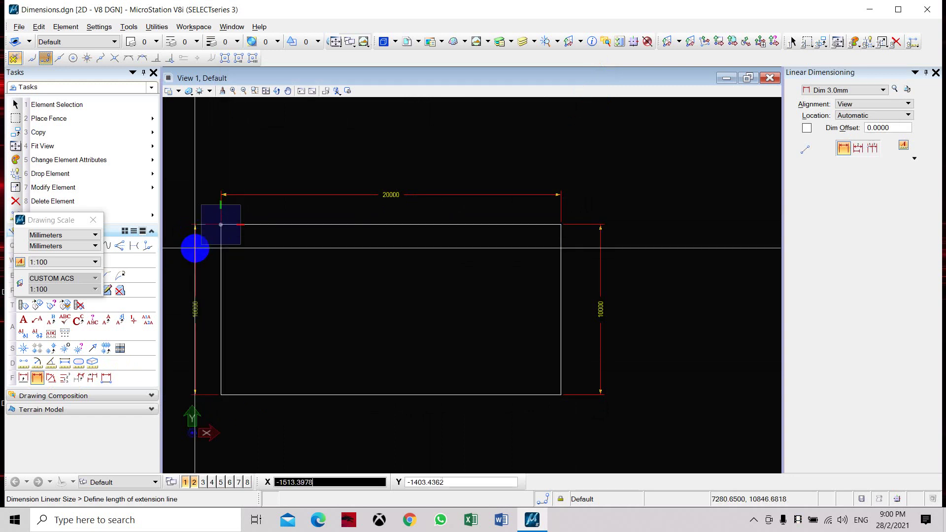
left_click(194, 249)
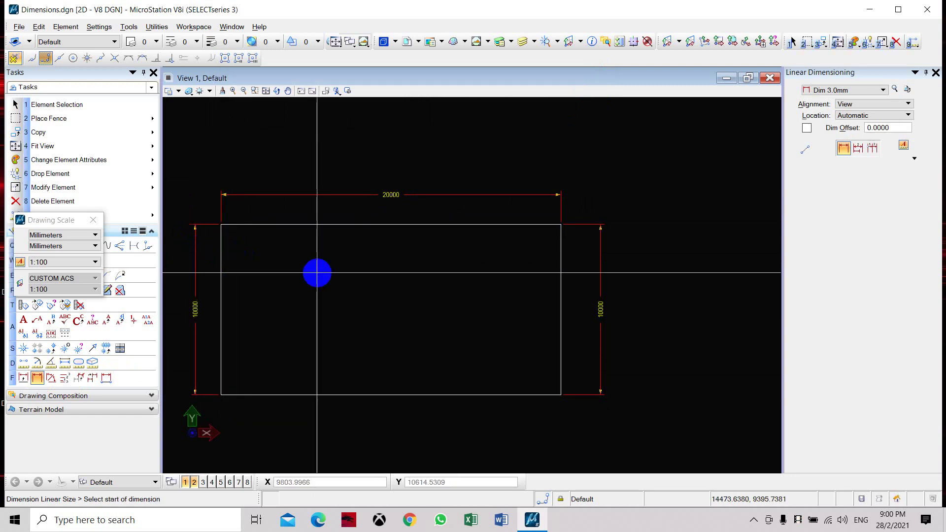
middle_click_drag(256, 307, 284, 281)
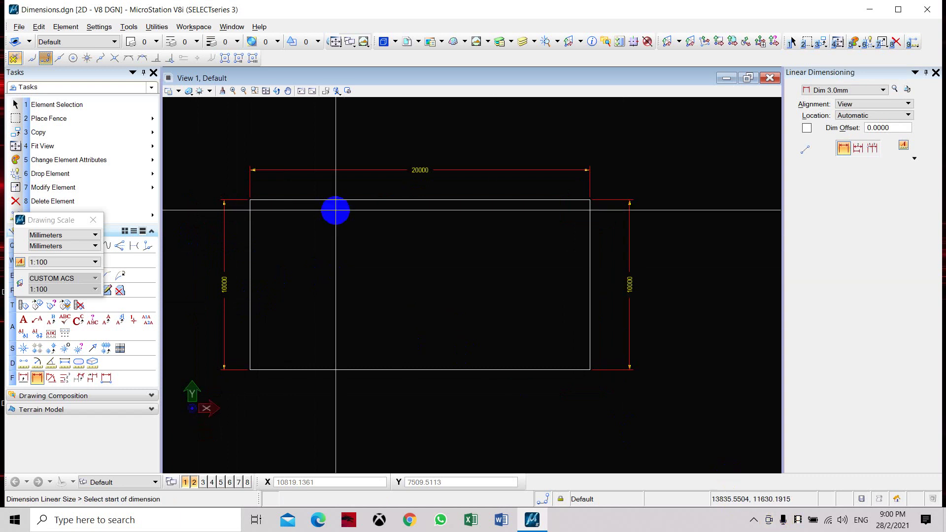
middle_click_drag(336, 211, 367, 232)
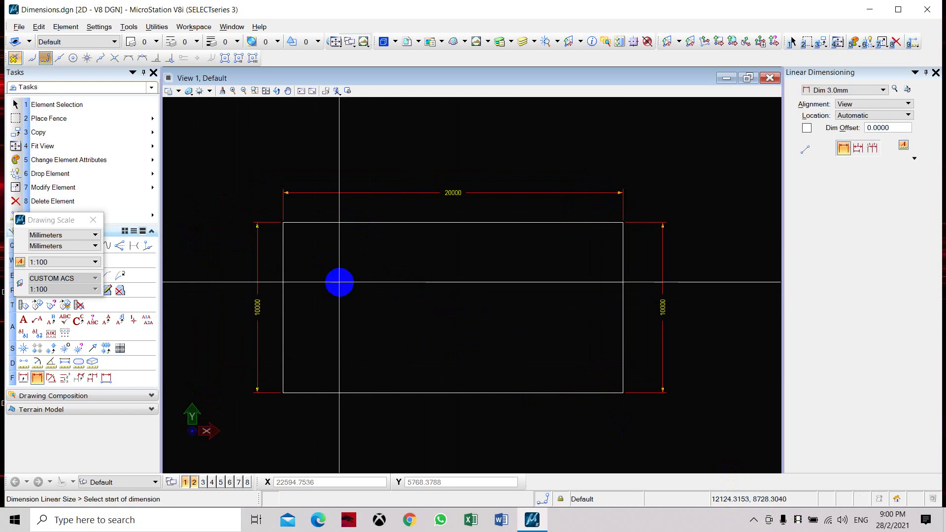
left_click(97, 256)
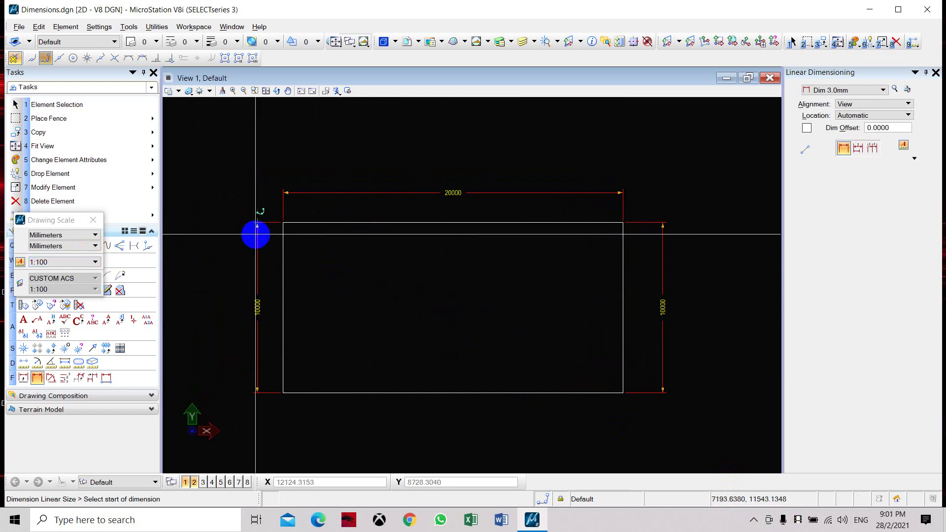
middle_click_drag(435, 286, 435, 260)
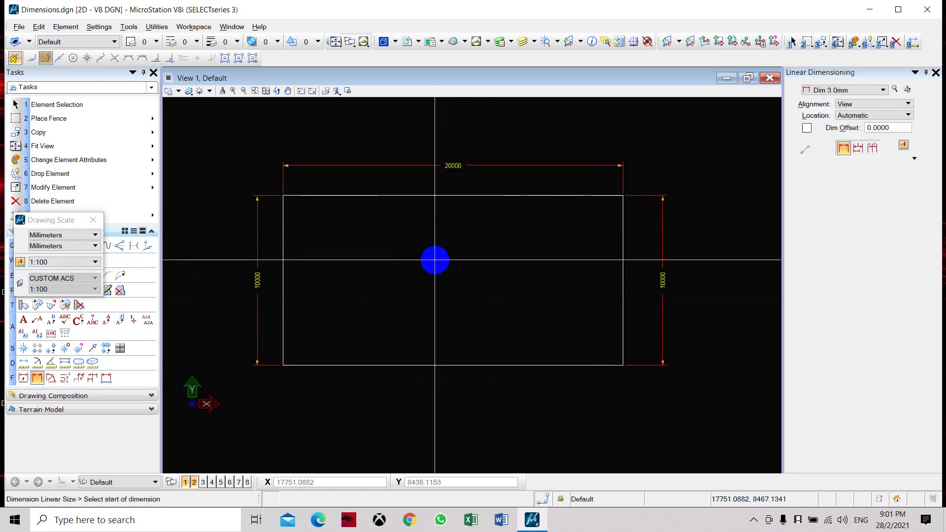